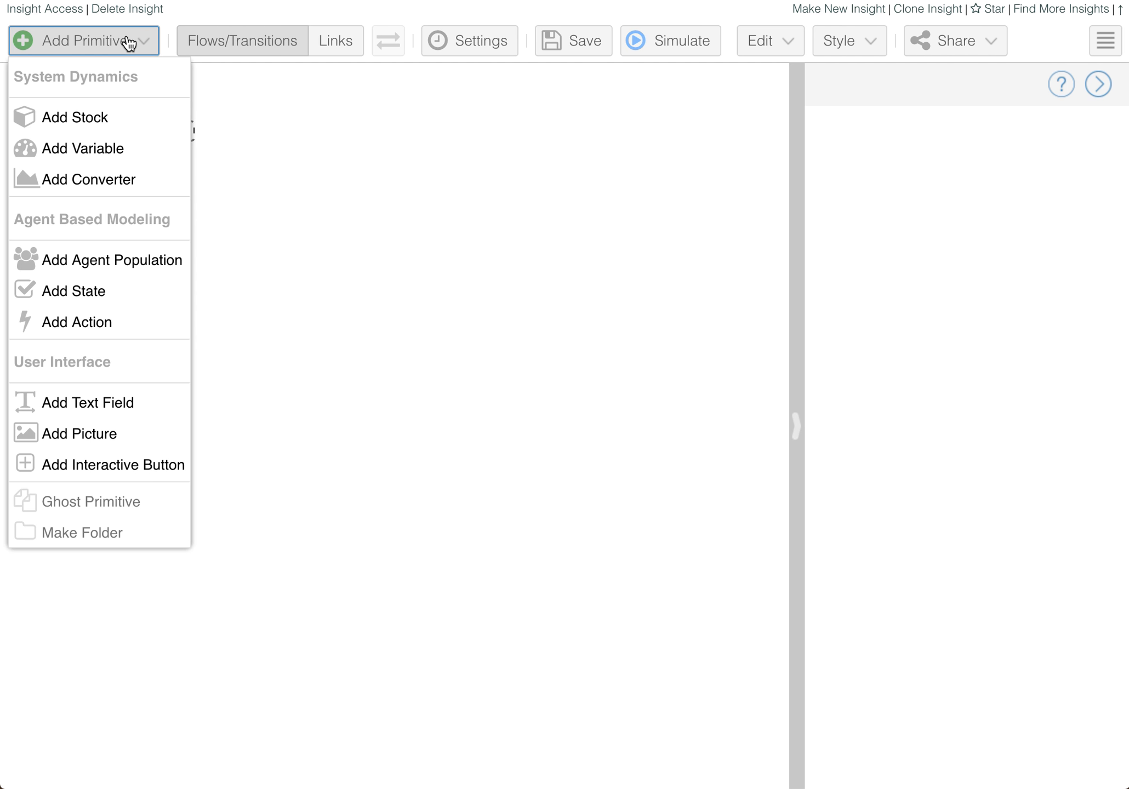
- Place a new stock named 'Infected Humans' at the canvas centre, widen it, and draw a flow out its left side
left_click(100, 118)
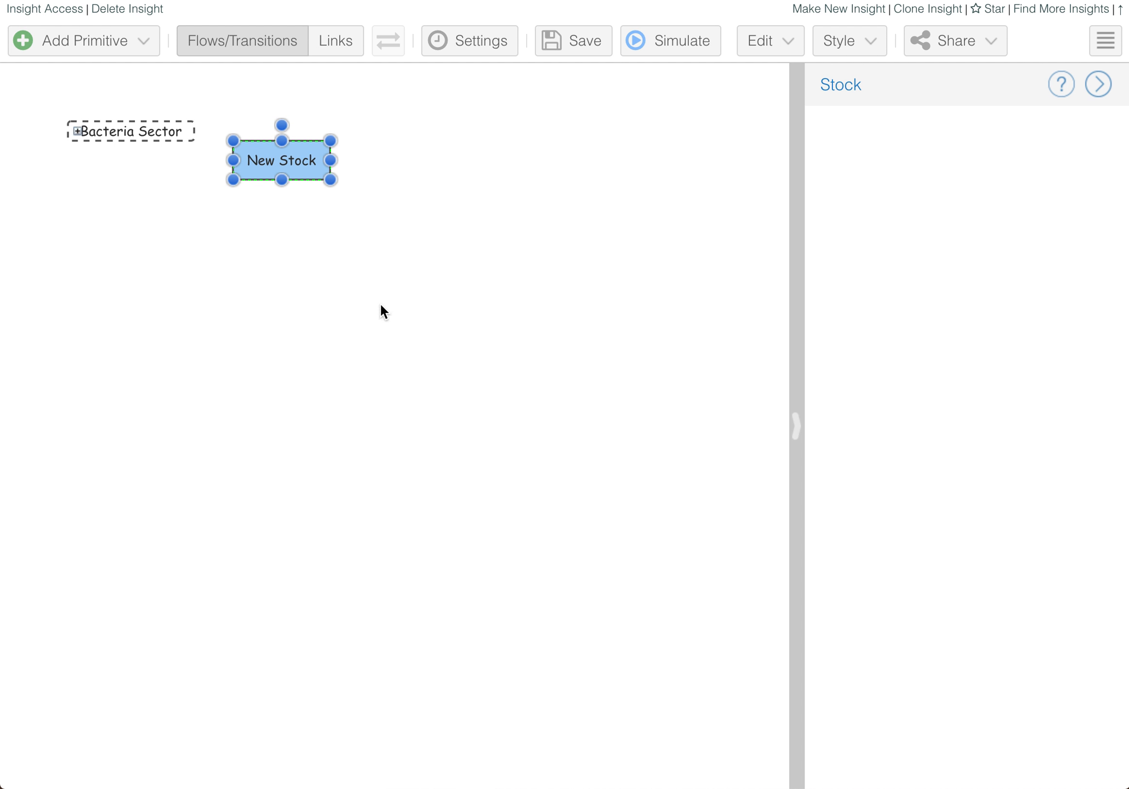
left_click_drag(307, 170, 477, 458)
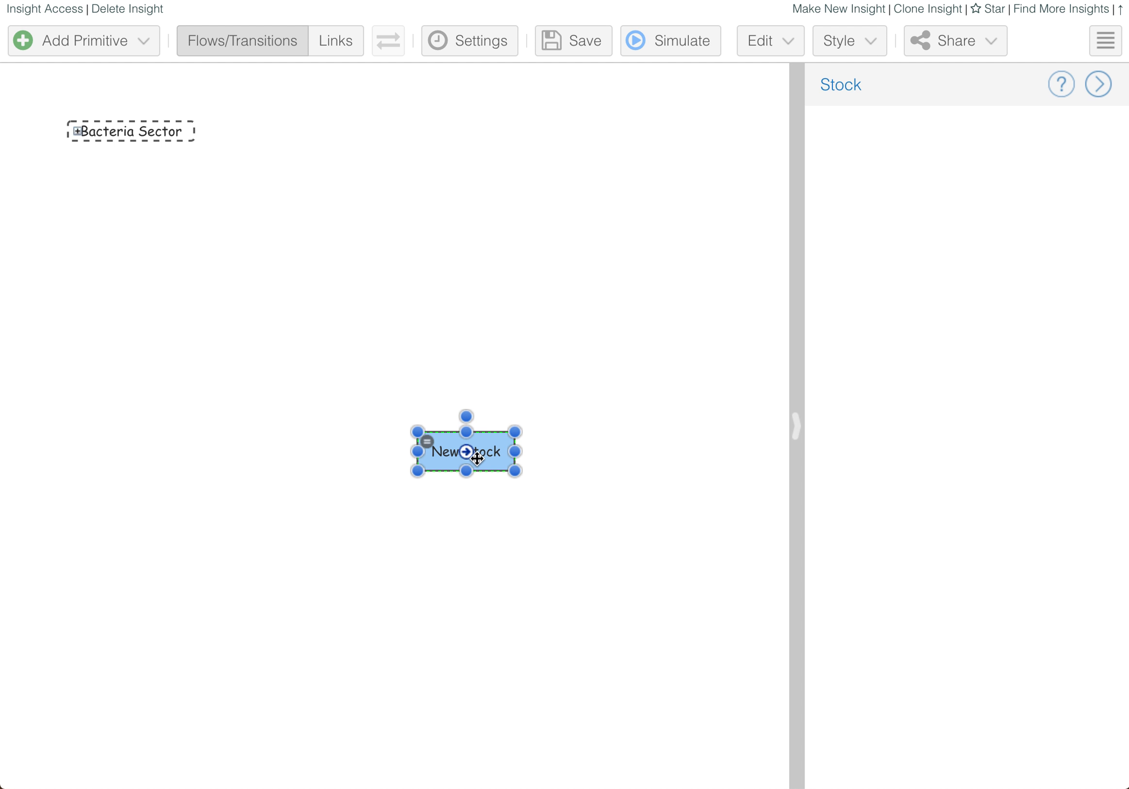
double_click(485, 449)
type("Infected Humans")
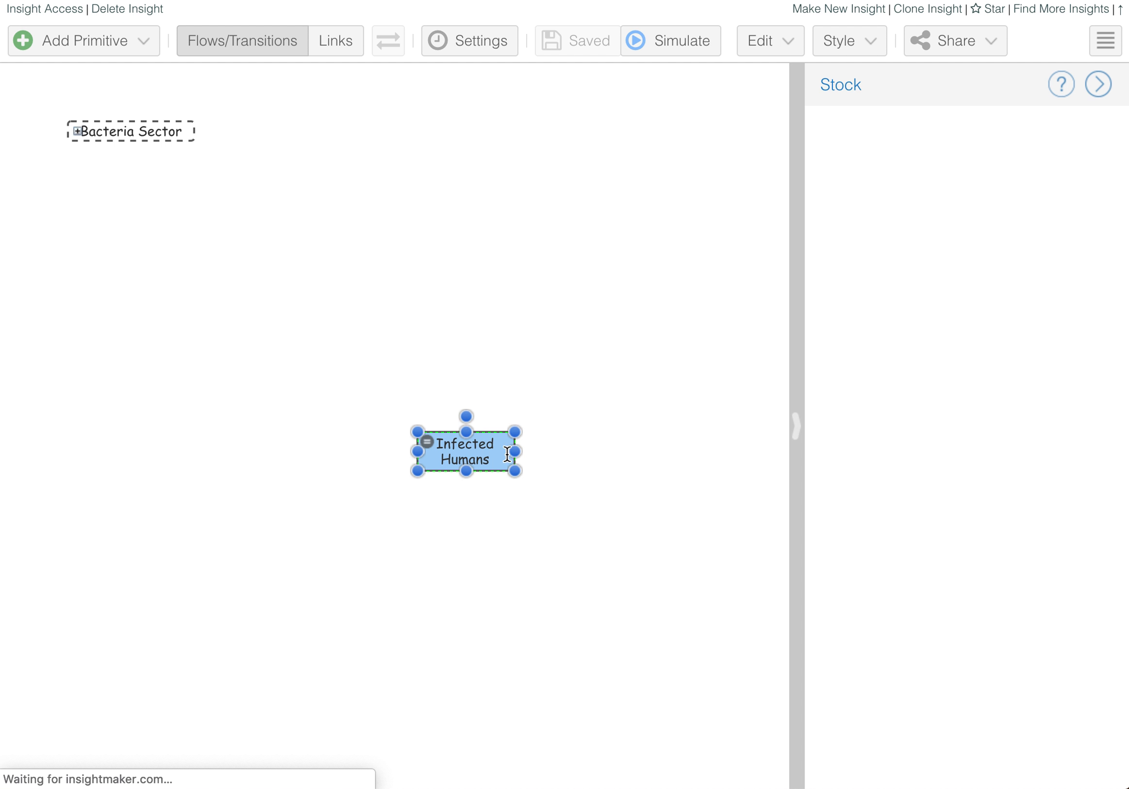
left_click_drag(515, 471, 581, 474)
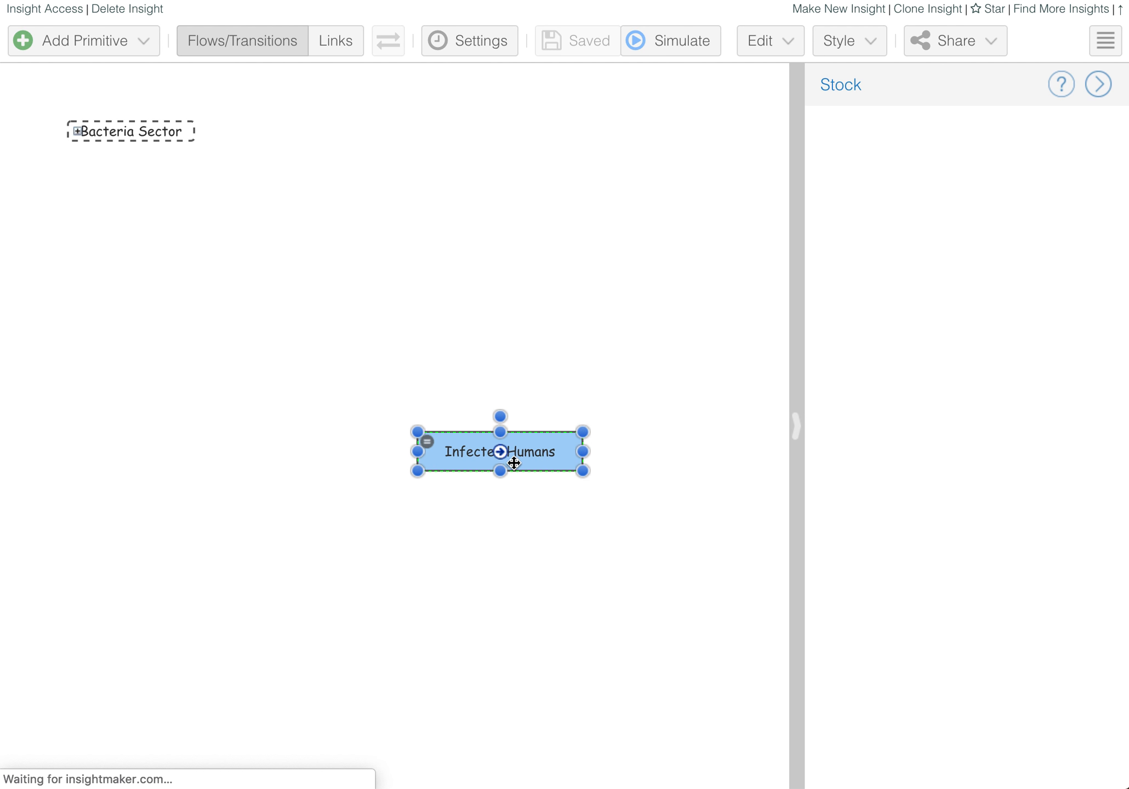
left_click_drag(500, 452, 126, 448)
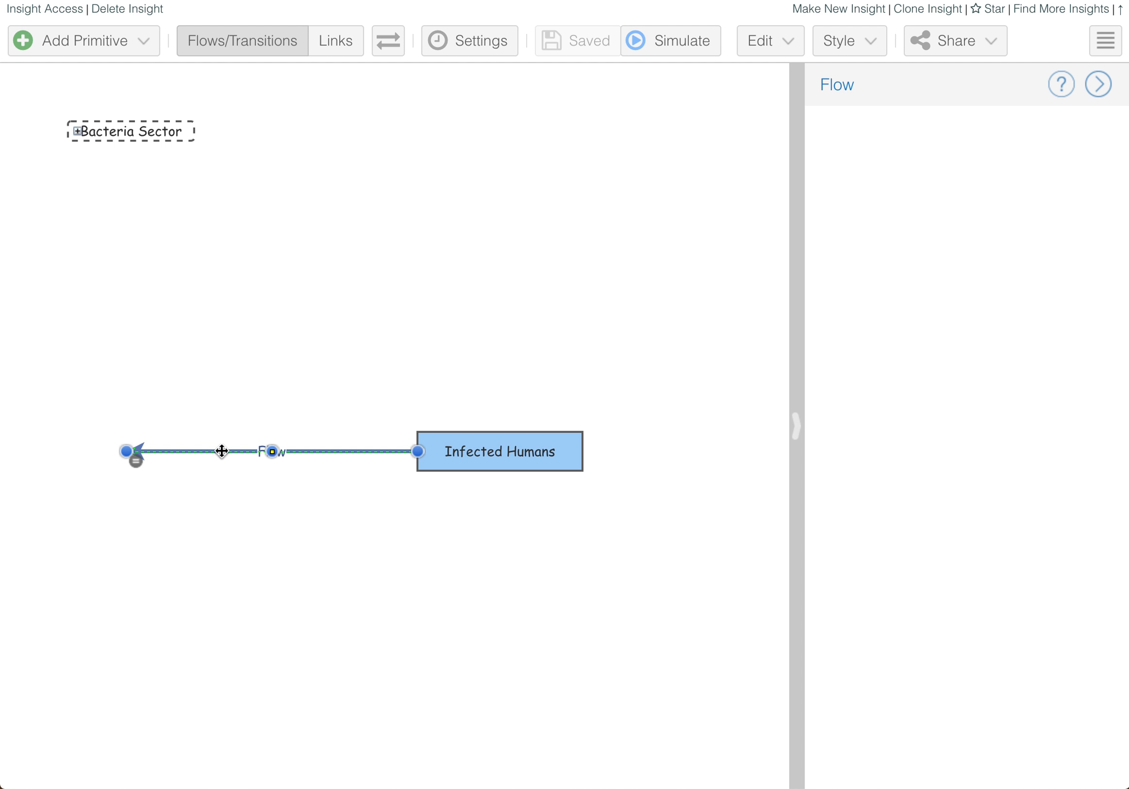
- Reverse the flow so it feeds Infected Humans and rename it 'Infection Rate'
left_click(387, 49)
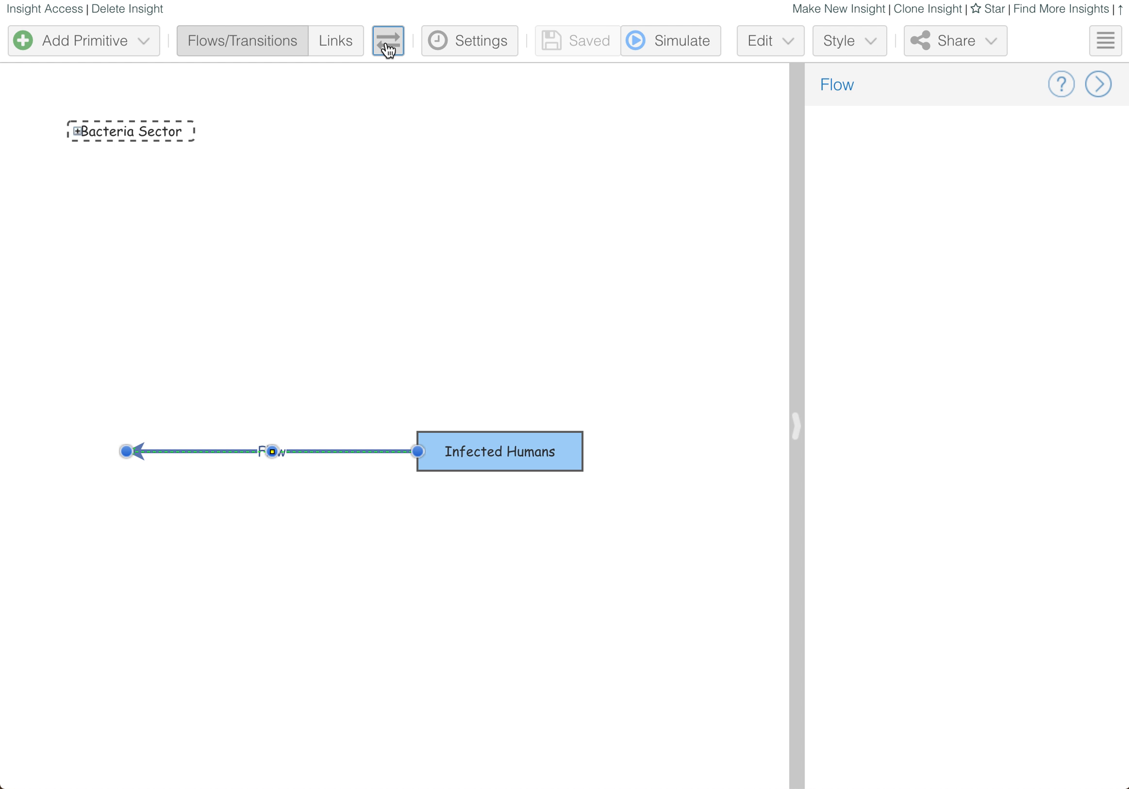
double_click(282, 454)
type("Infection Rate")
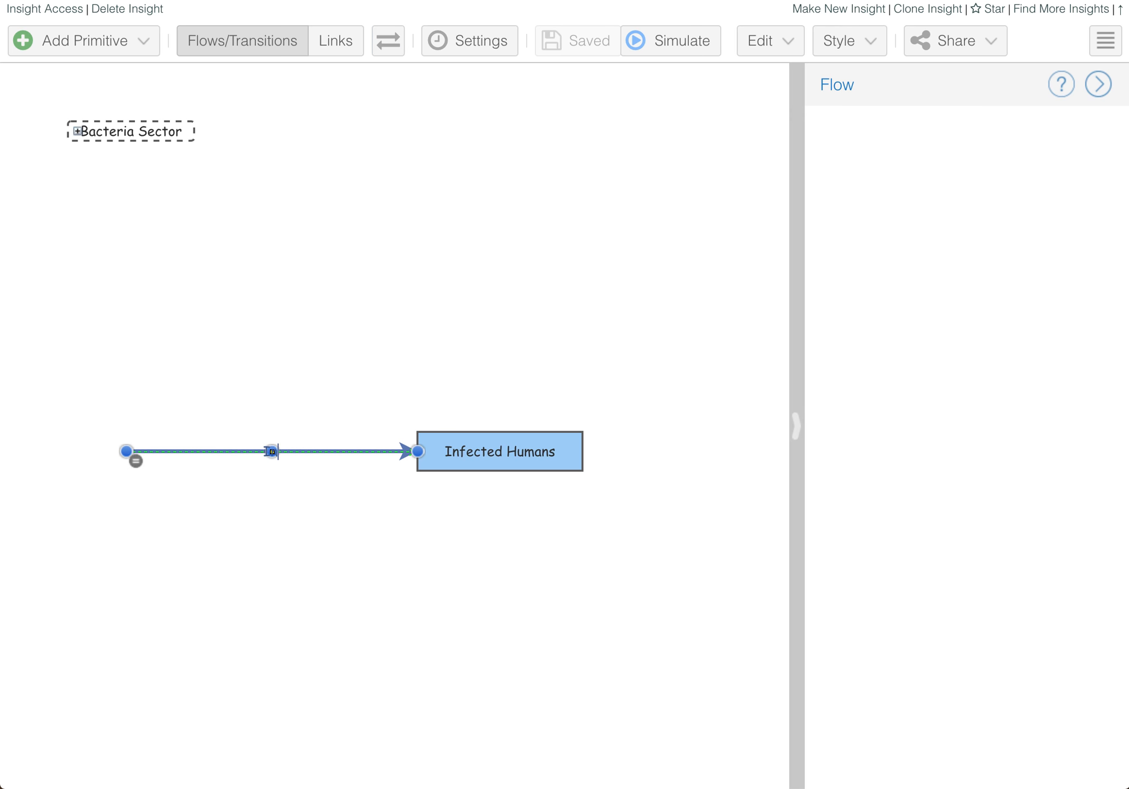
key("Return")
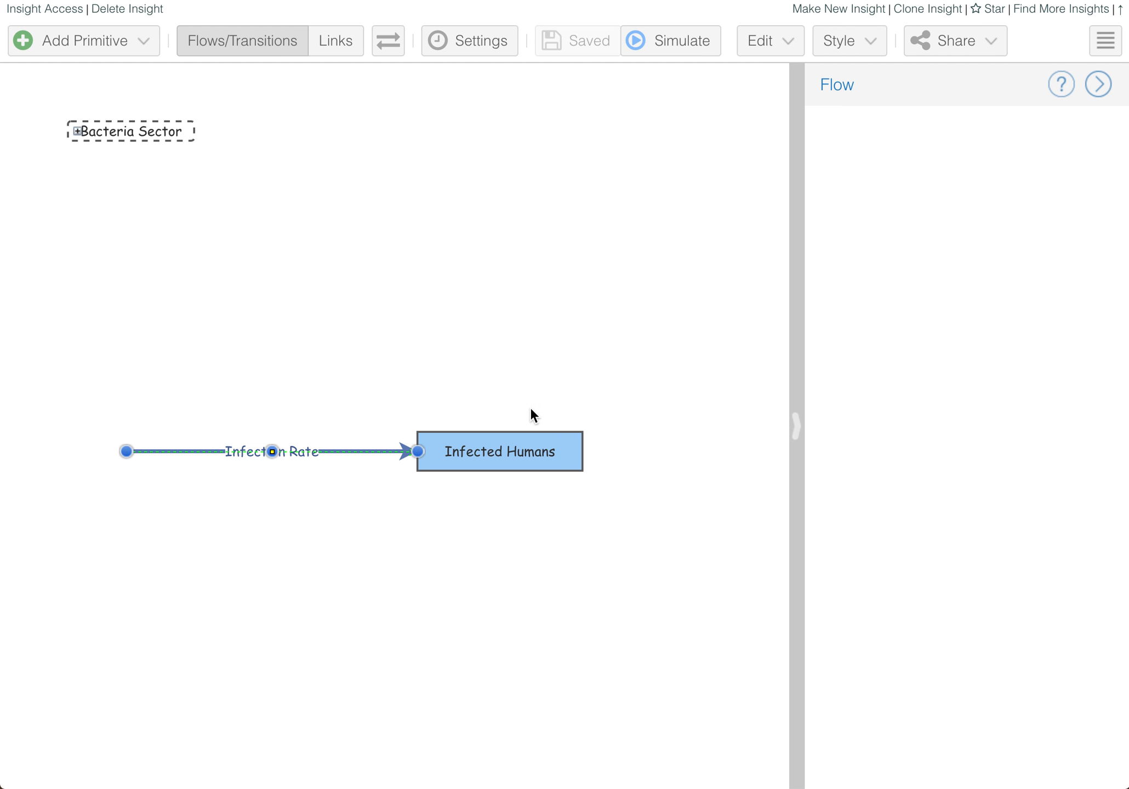
left_click(144, 42)
left_click(440, 289)
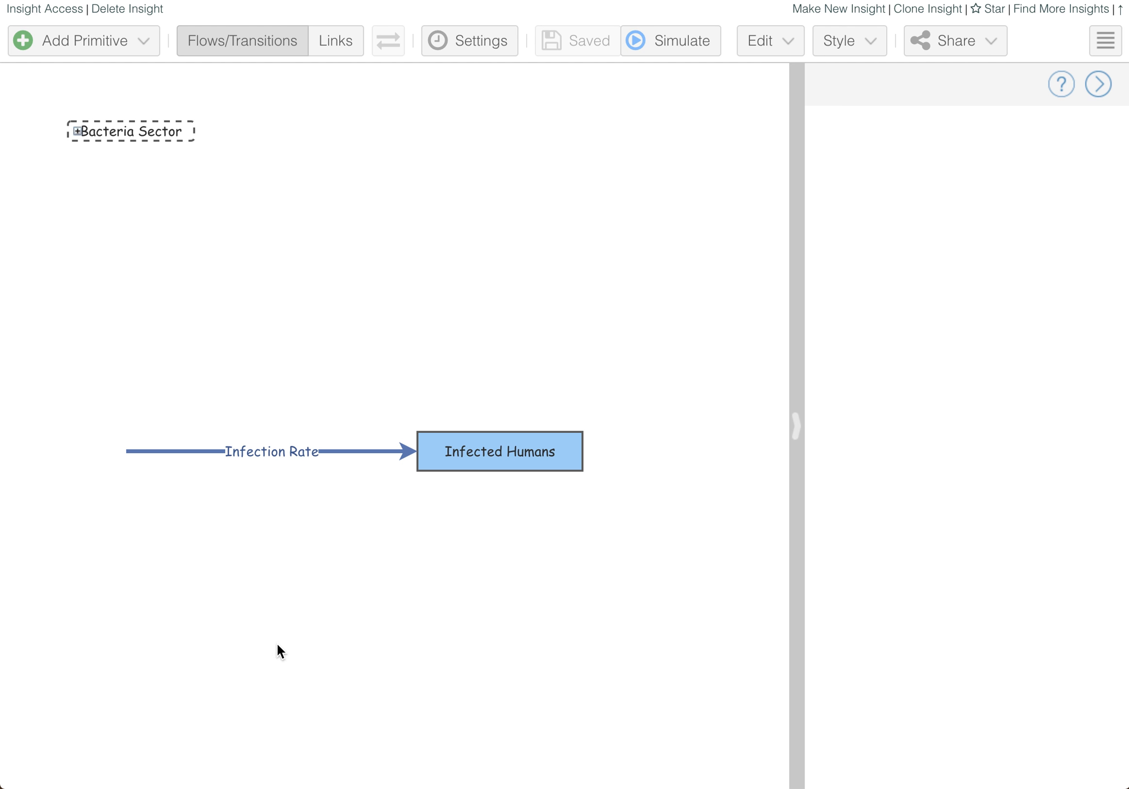
- Group the Infection Rate flow and Infected Humans stock into a folder, then undo it
left_click(140, 41)
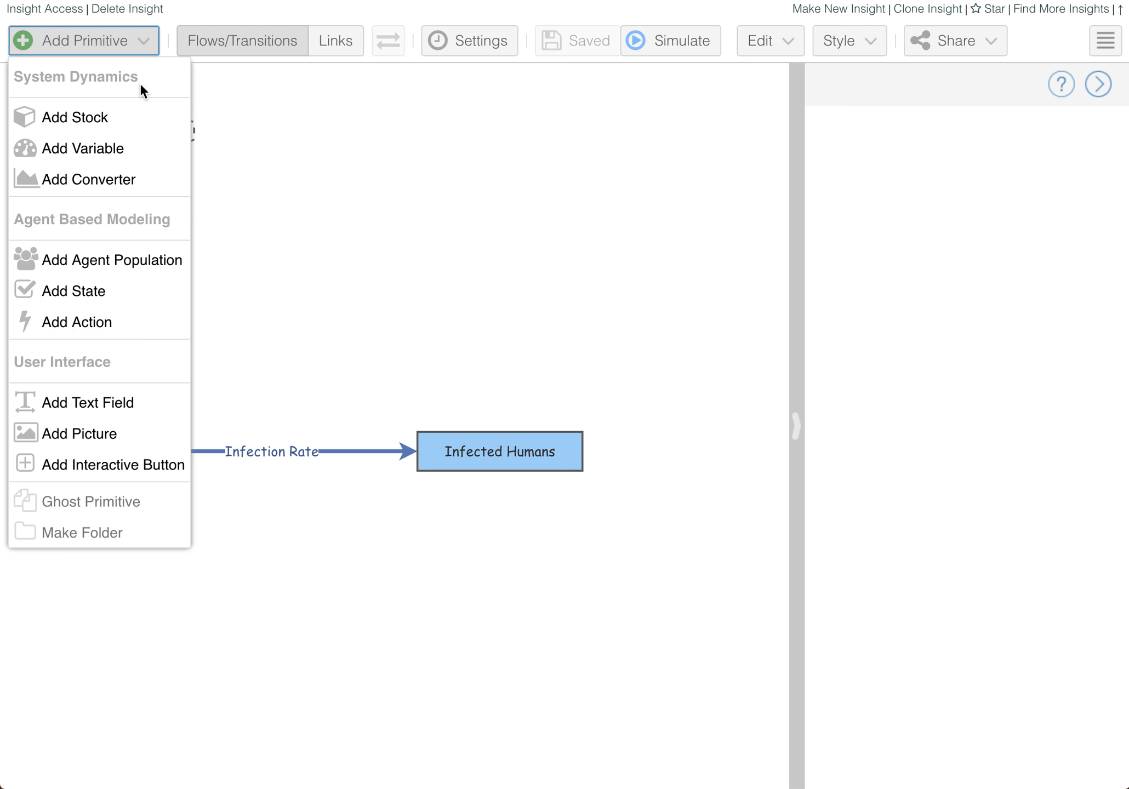
left_click(300, 191)
left_click_drag(48, 363, 708, 561)
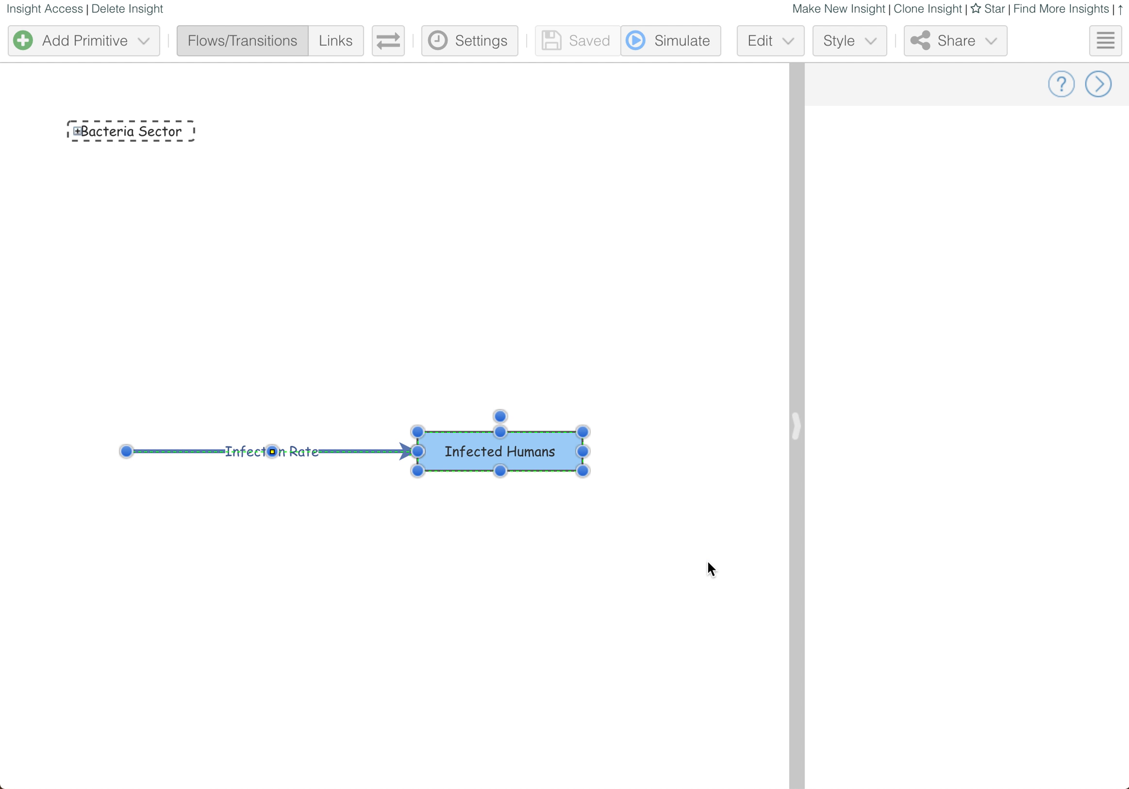
left_click(145, 44)
left_click(123, 534)
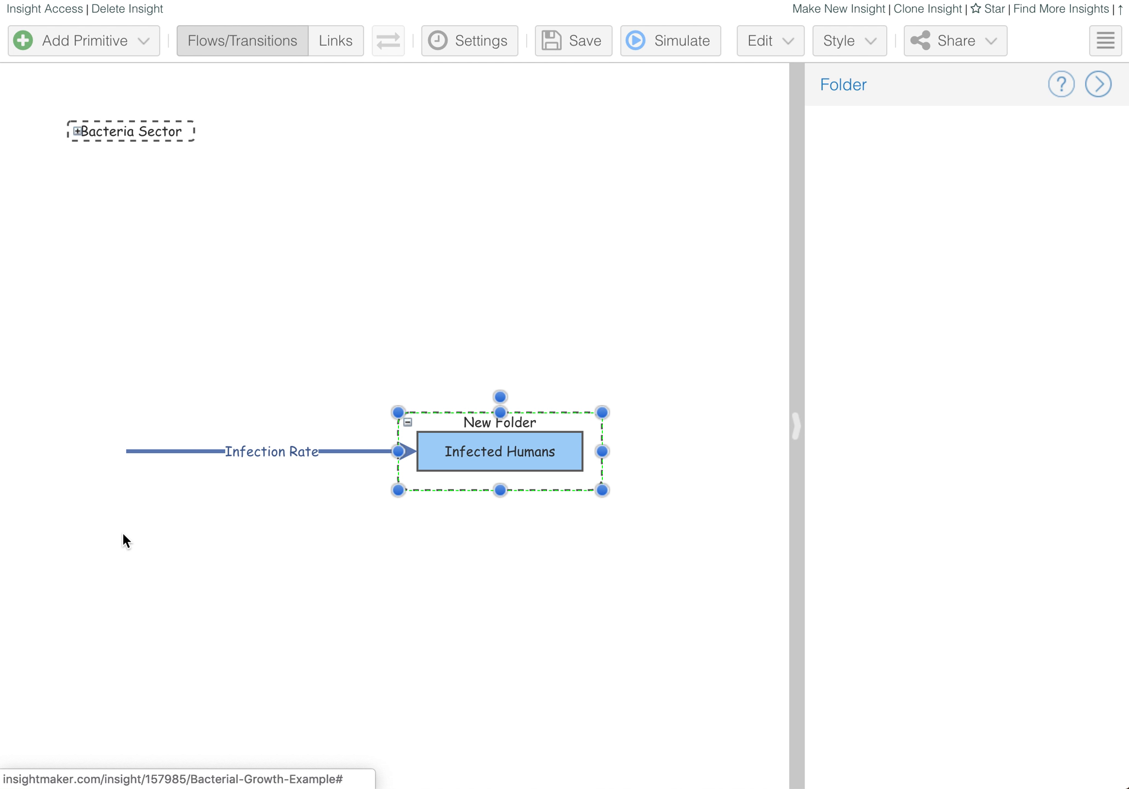
left_click(573, 392)
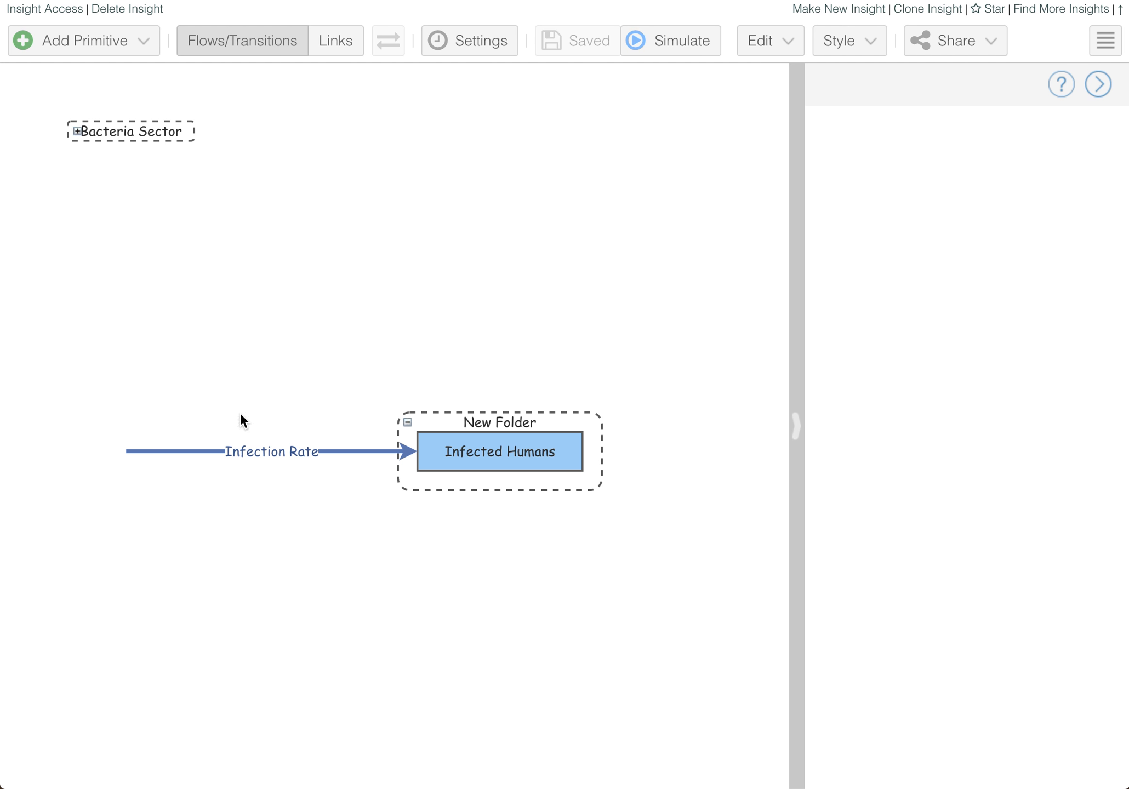
key("ctrl+z")
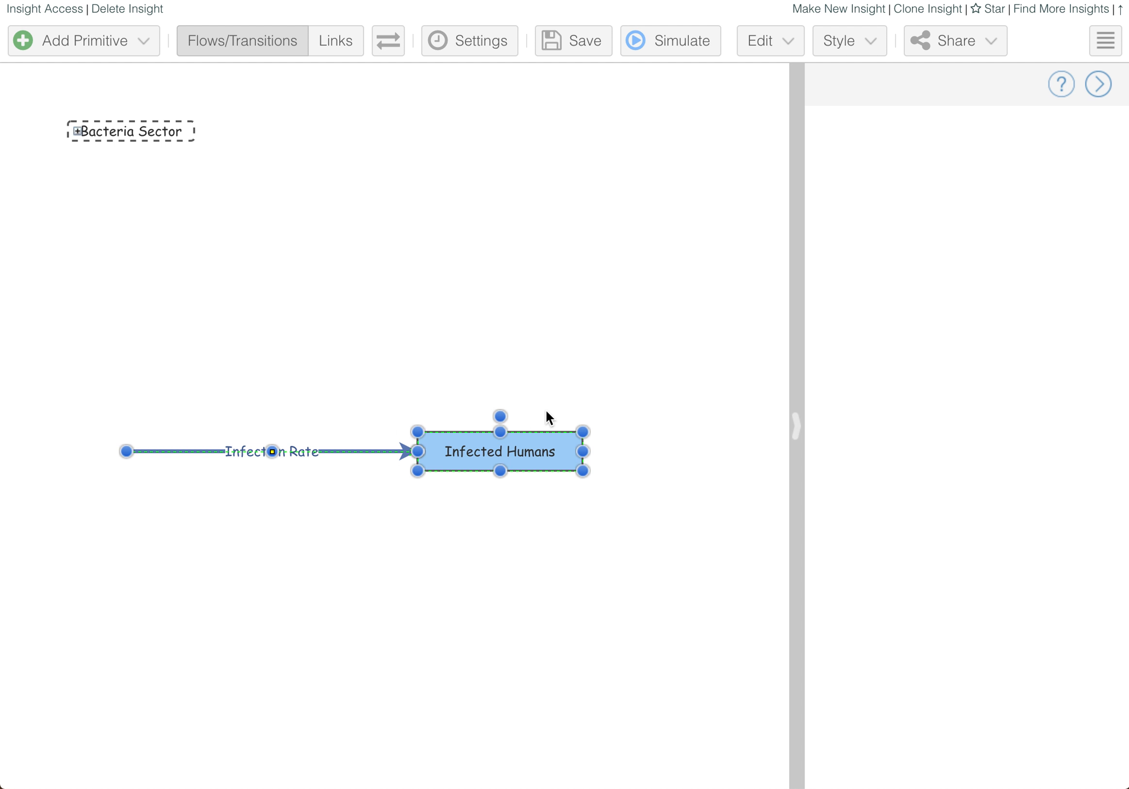
left_click(148, 380)
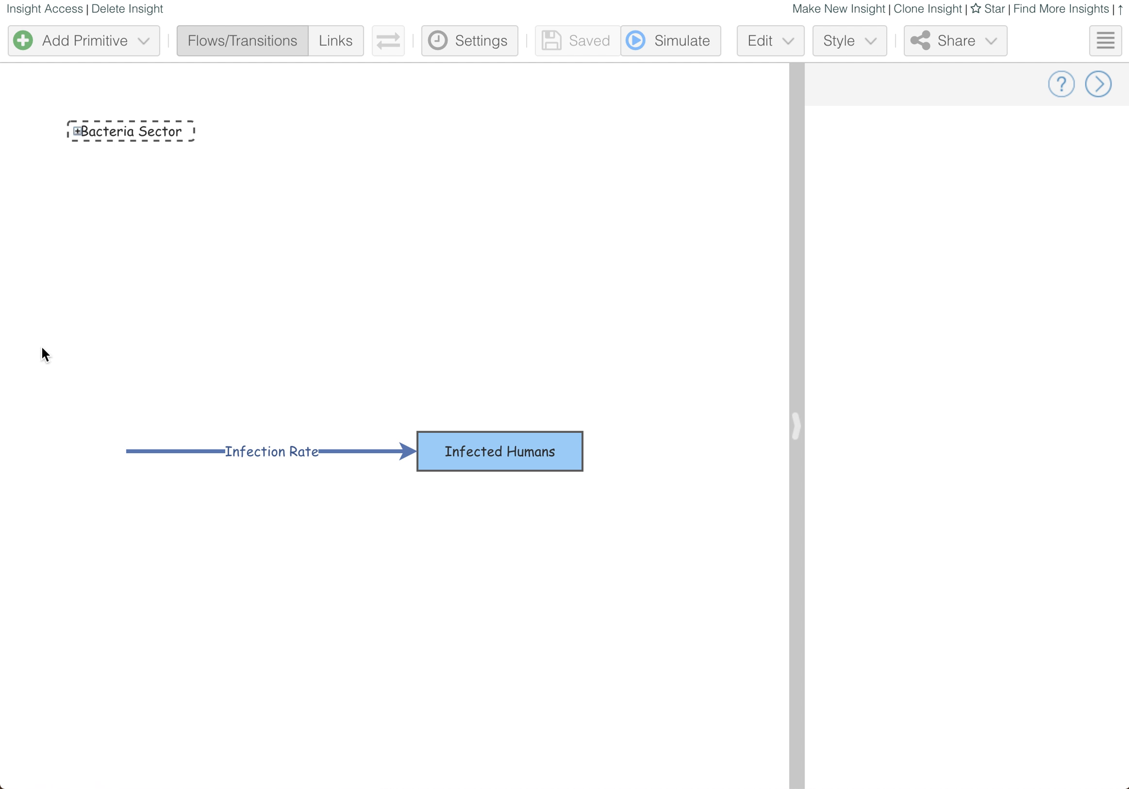
- Regroup the flow and stock into a folder, resize it, then undo both changes
left_click_drag(35, 322, 741, 631)
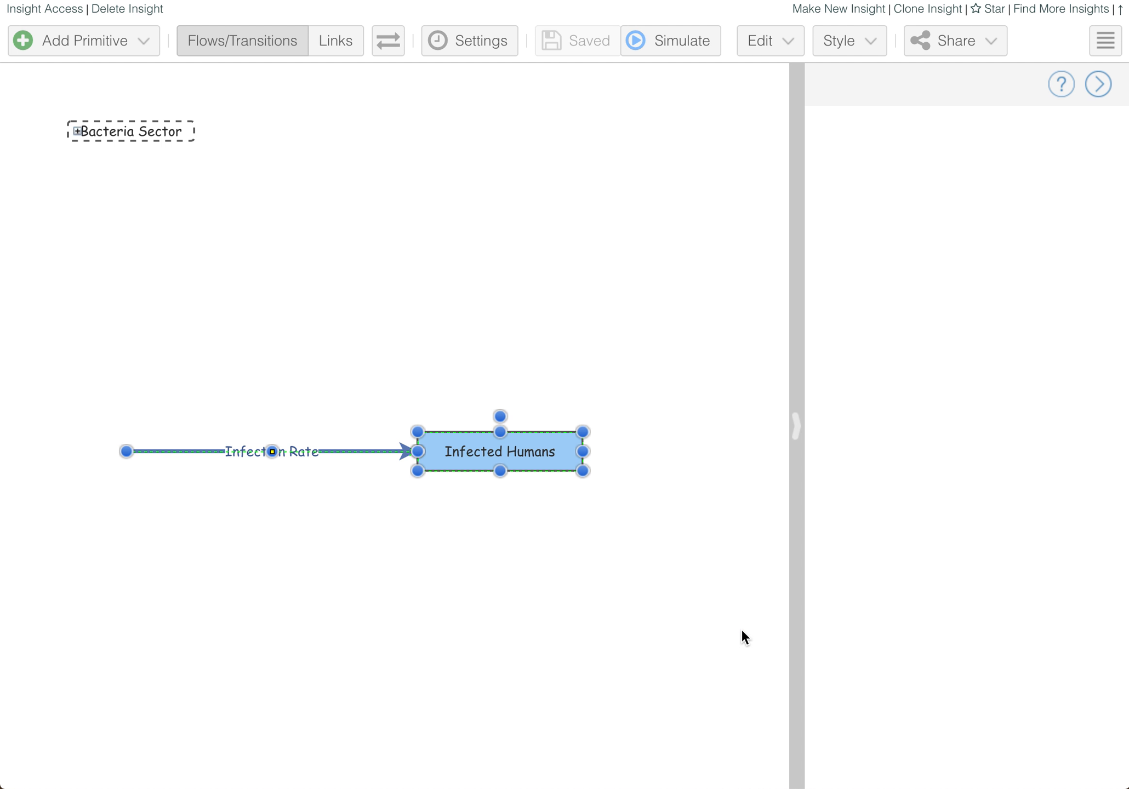
left_click(144, 40)
left_click(147, 529)
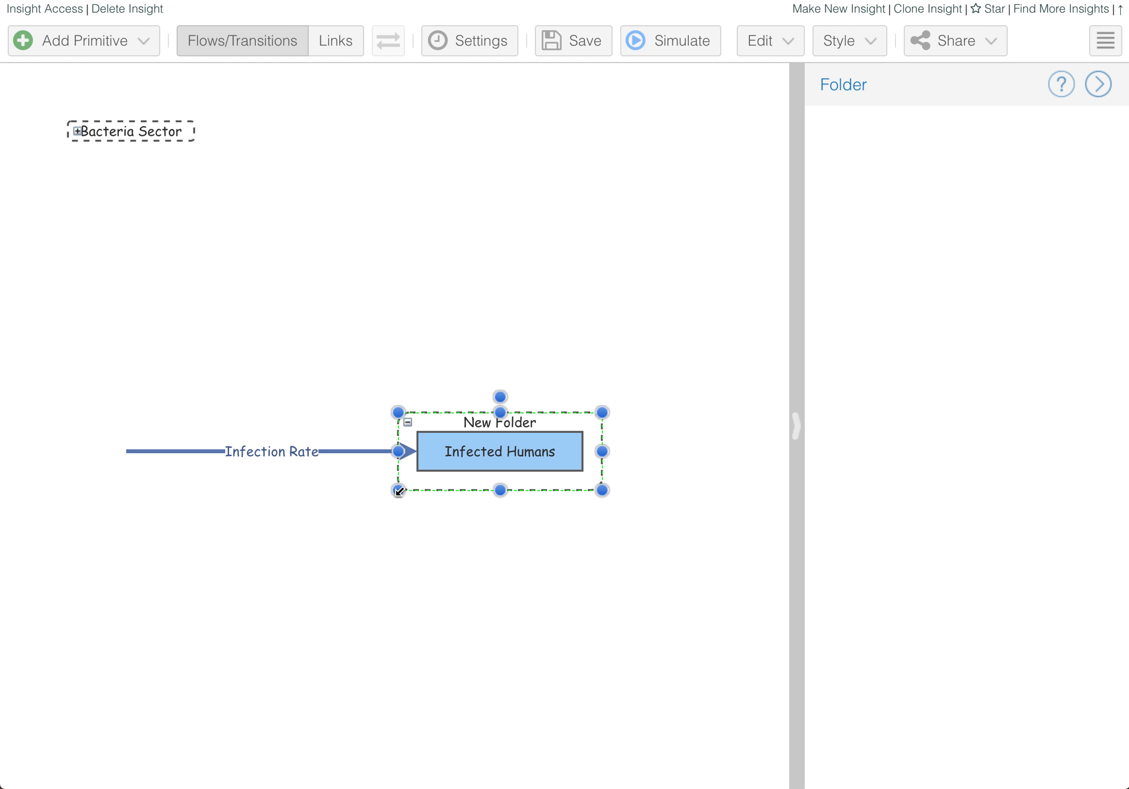
left_click_drag(401, 451, 448, 466)
left_click(476, 342)
key("super+z")
left_click(279, 351)
key("super+z")
left_click(236, 358)
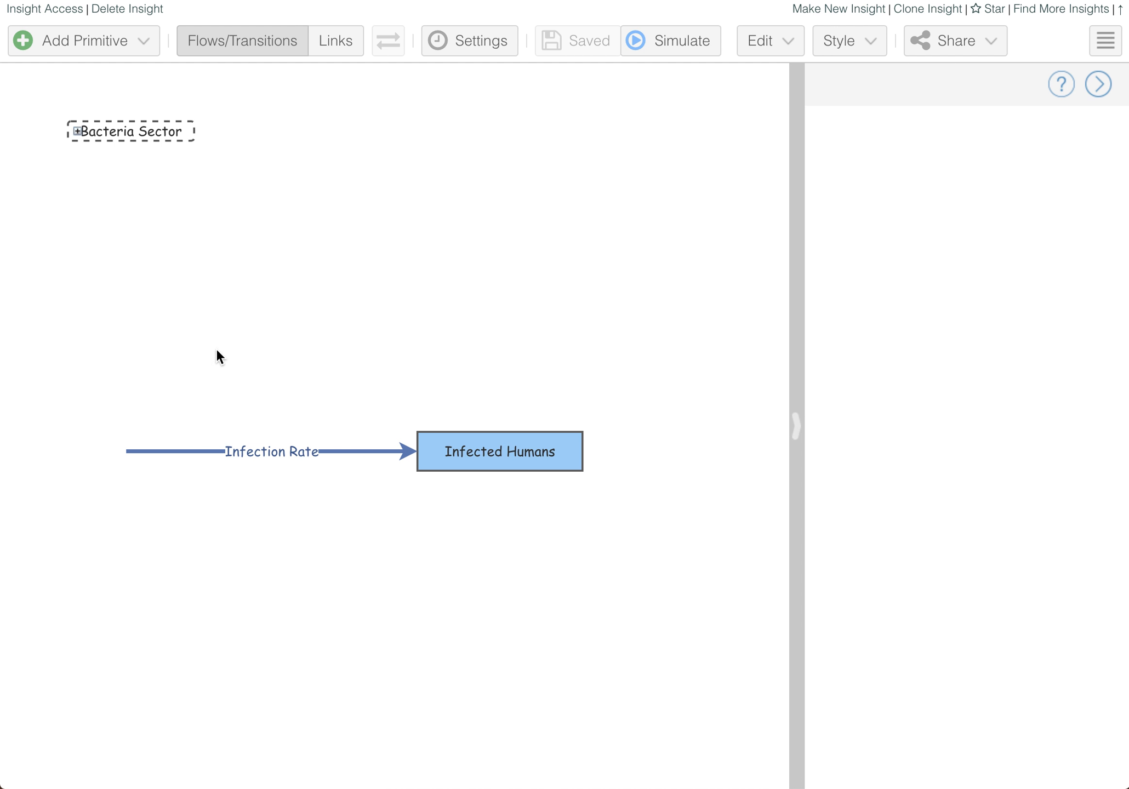
- Shorten the Infection Rate flow by moving its left end rightward
left_click_drag(13, 258, 748, 634)
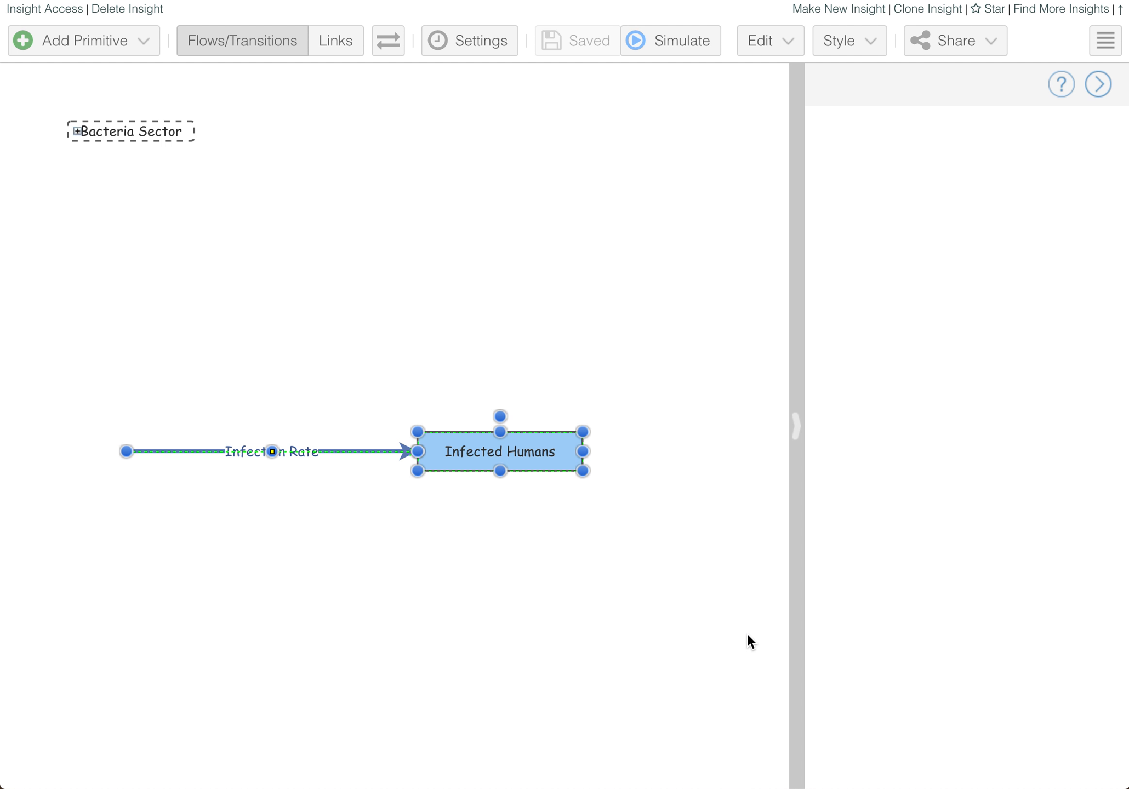
left_click(386, 558)
left_click(131, 452)
left_click_drag(140, 451, 194, 452)
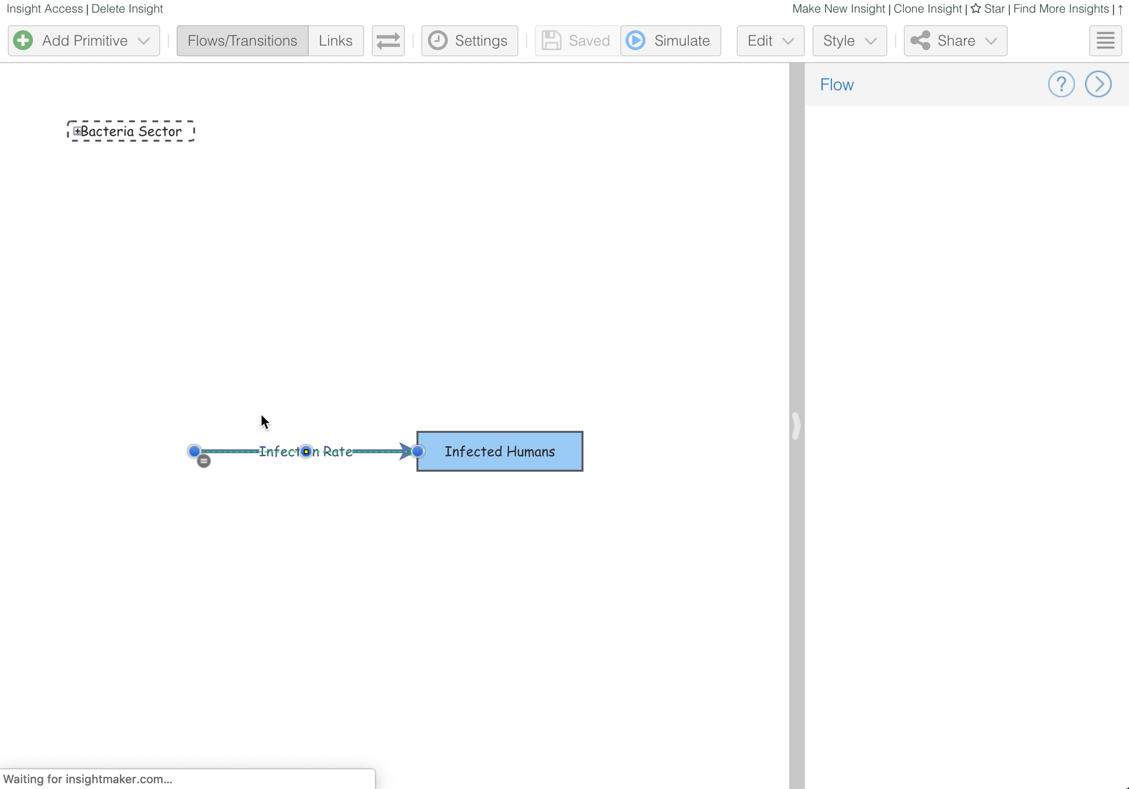
left_click(223, 380)
- Group the shortened flow and Infected Humans into a New Folder and nudge its left edge
left_click_drag(116, 340, 712, 658)
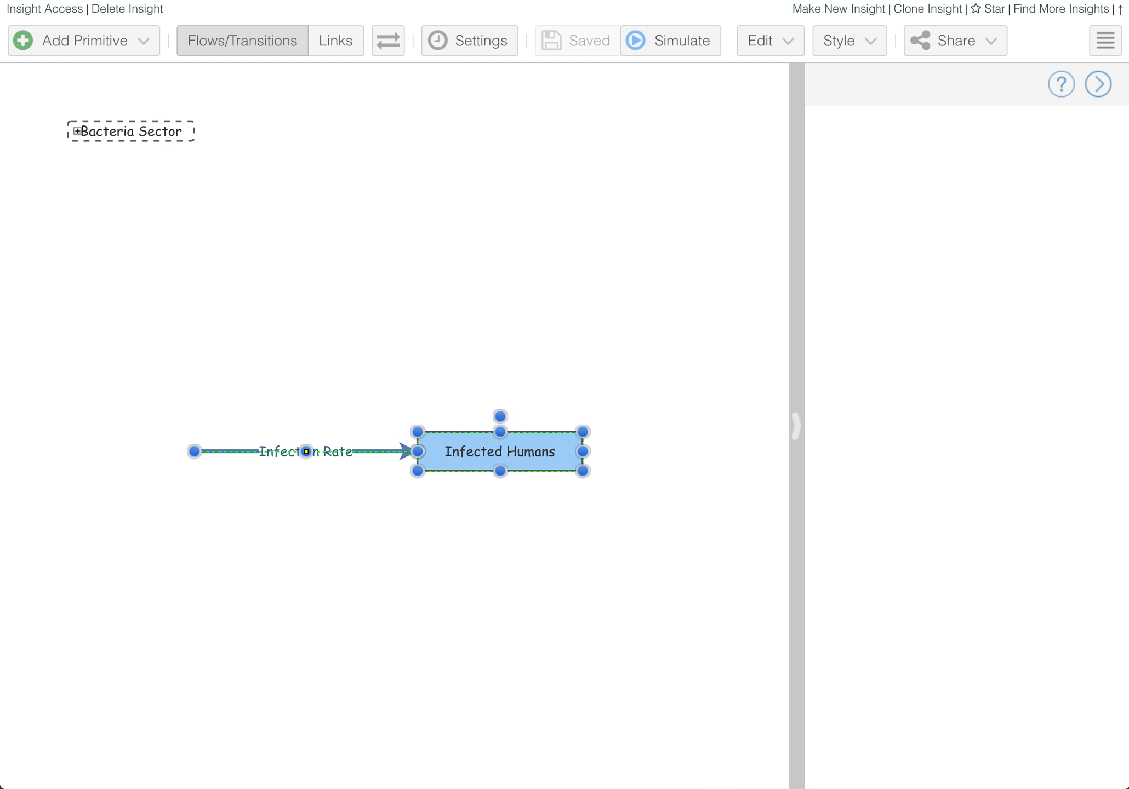
left_click(138, 53)
left_click(119, 526)
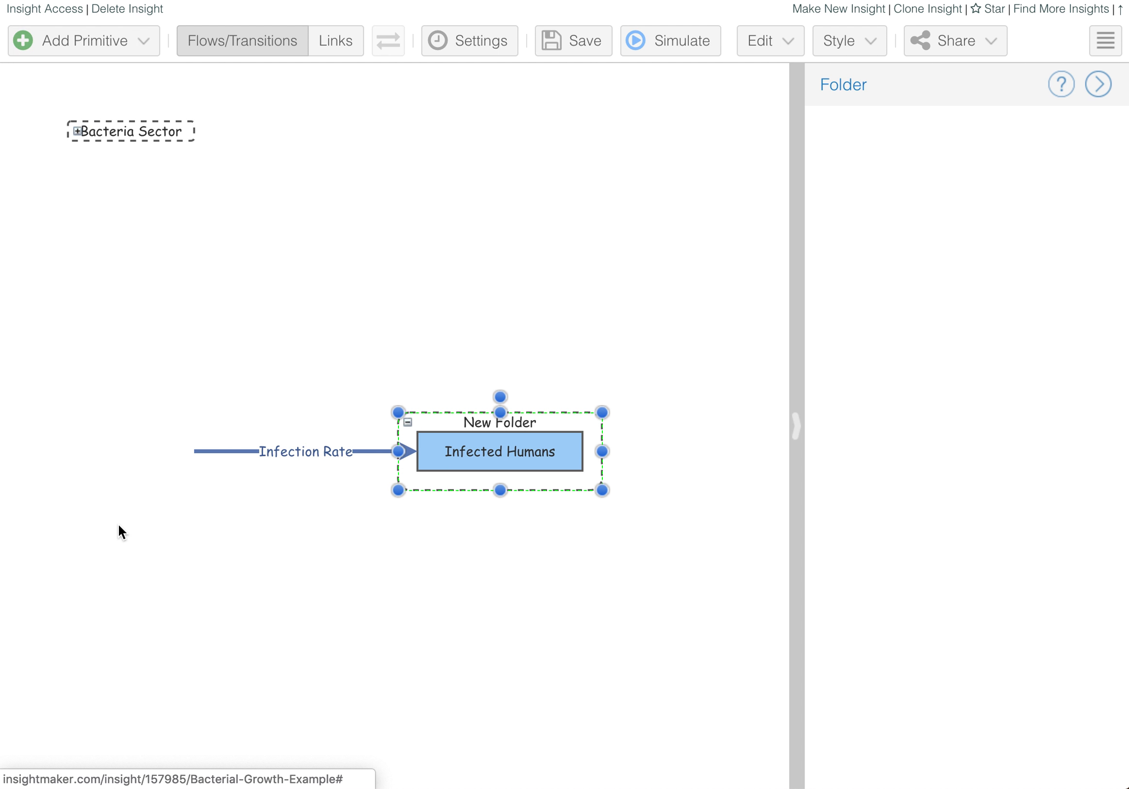
mouse_move(399, 451)
left_mouse_down()
mouse_move(248, 452)
mouse_move(403, 454)
left_mouse_up()
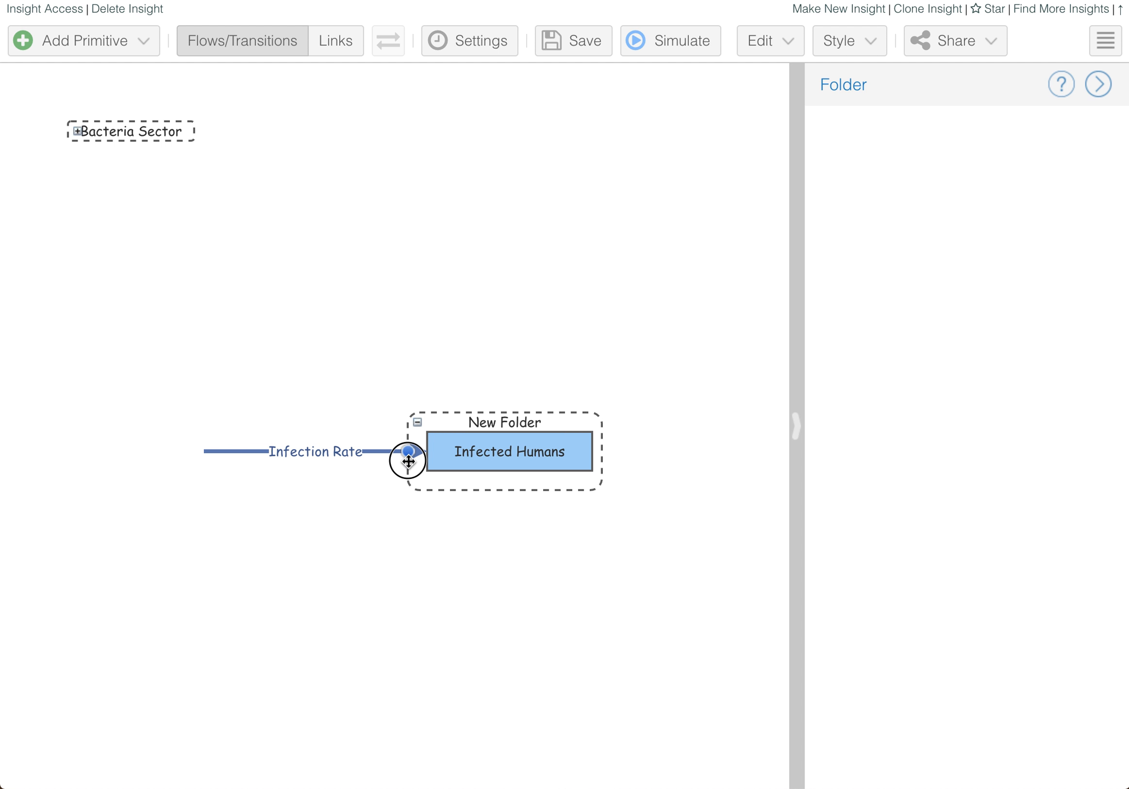
- Widen and move New Folder up-left, shift Infected Humans right, and pull the flow's start inside
left_click(418, 422)
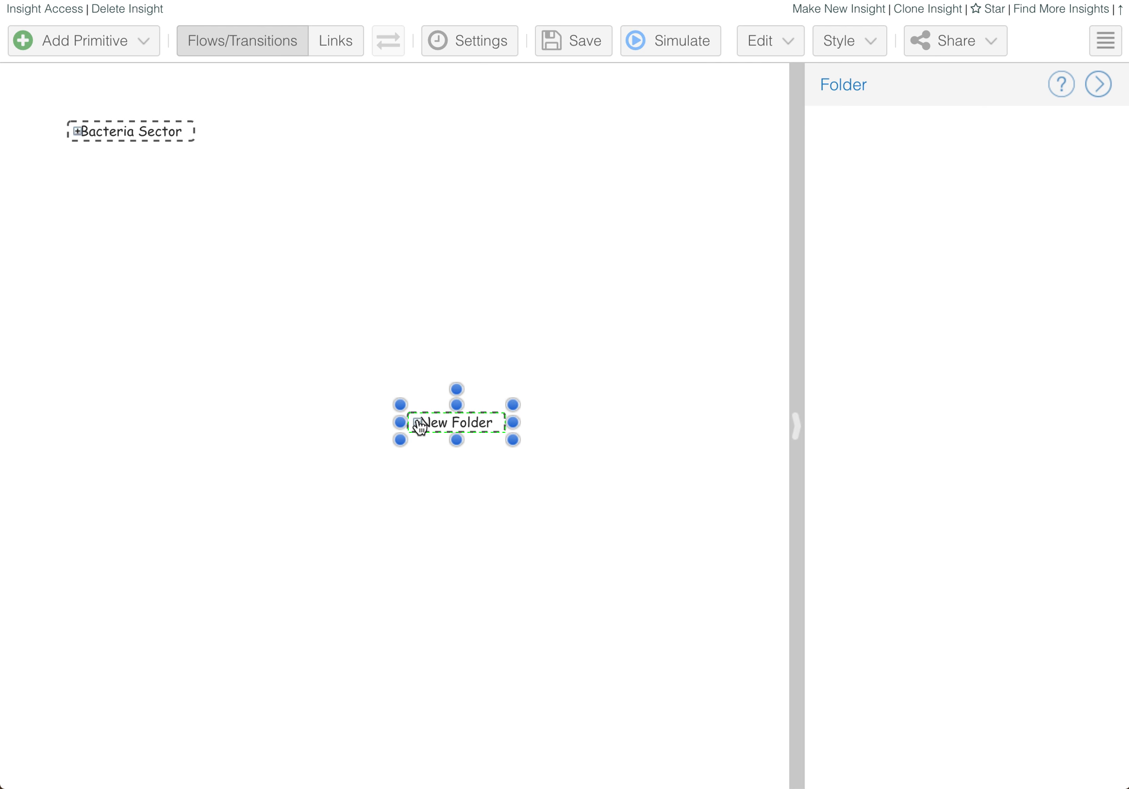
left_click(419, 422)
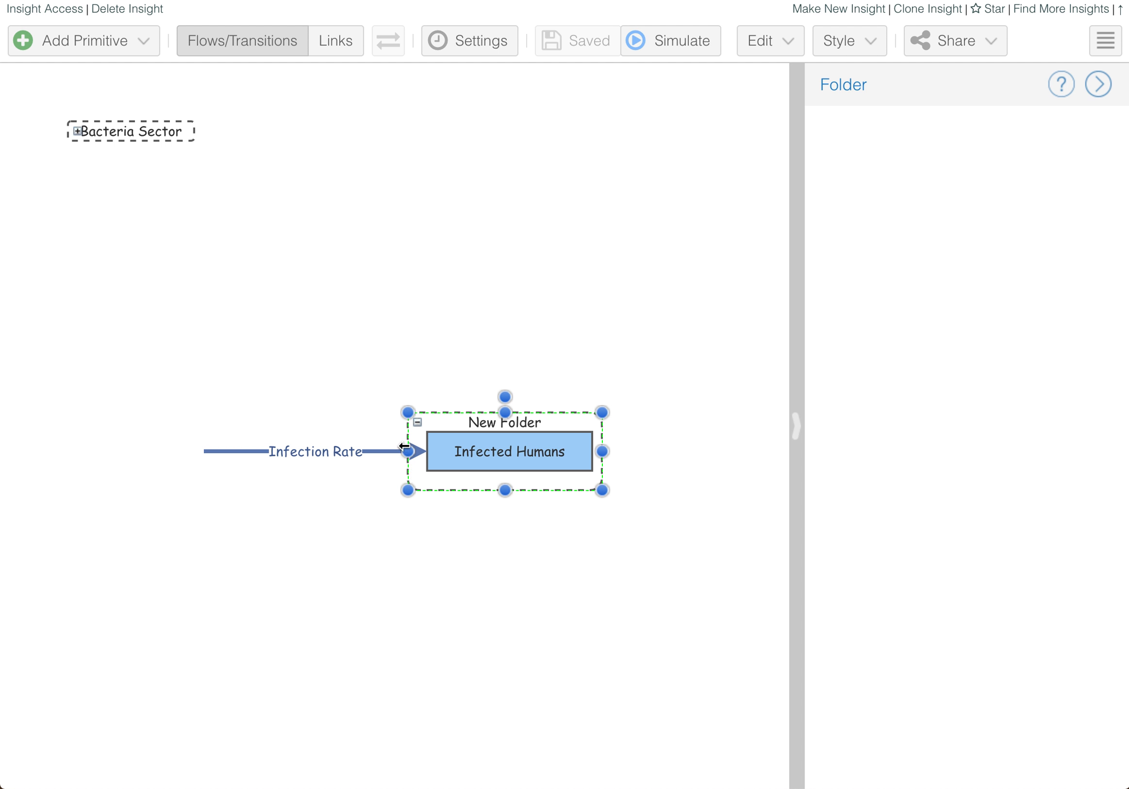
left_click_drag(605, 455, 787, 444)
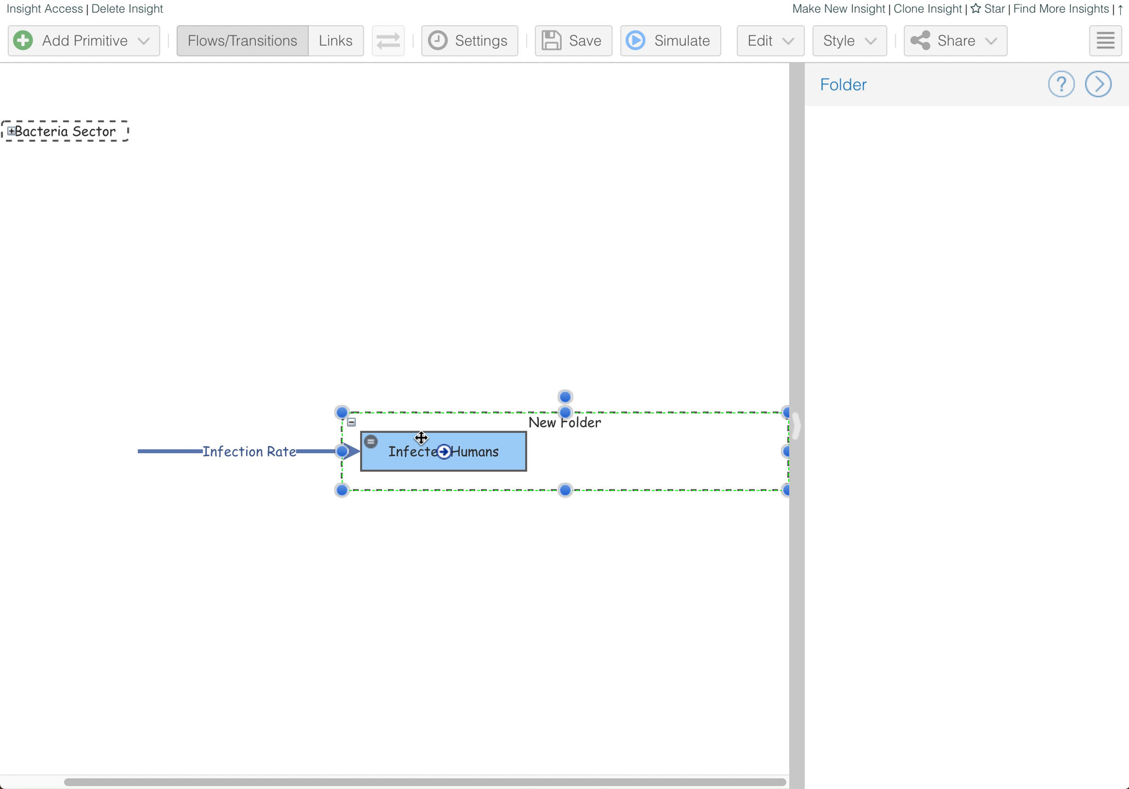
left_click_drag(469, 411, 284, 344)
left_click(185, 383)
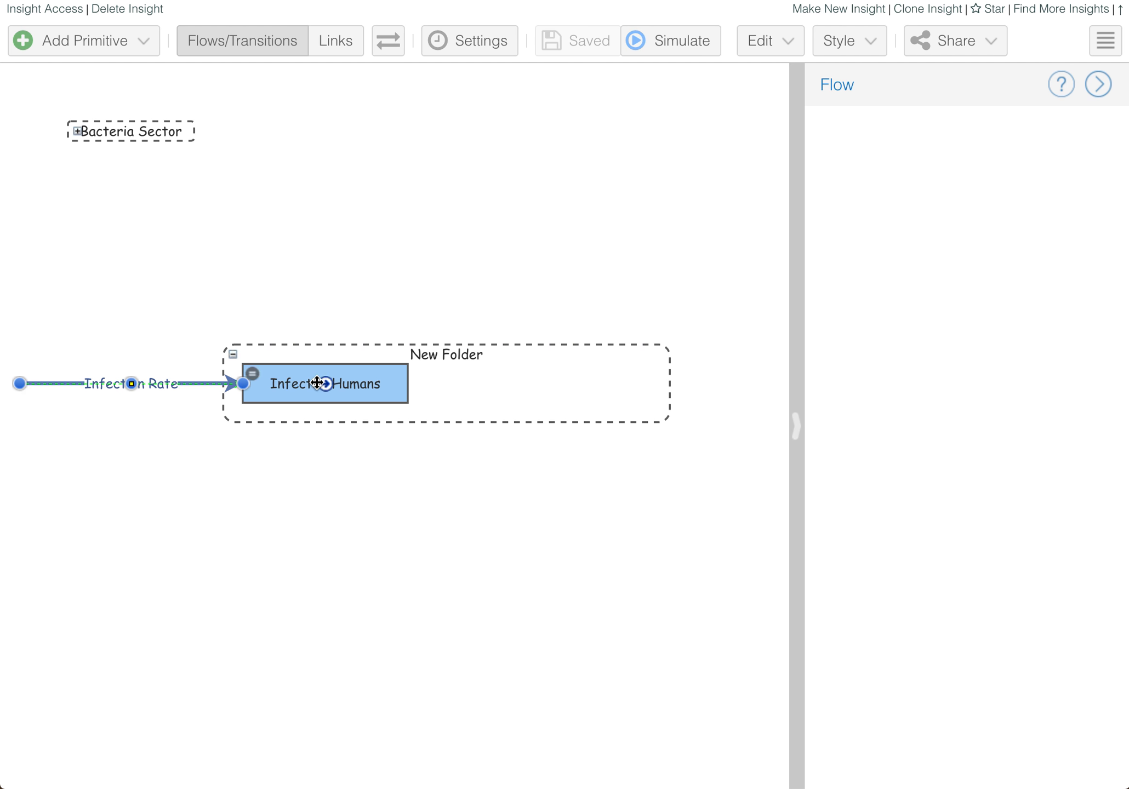
left_click_drag(320, 373, 551, 373)
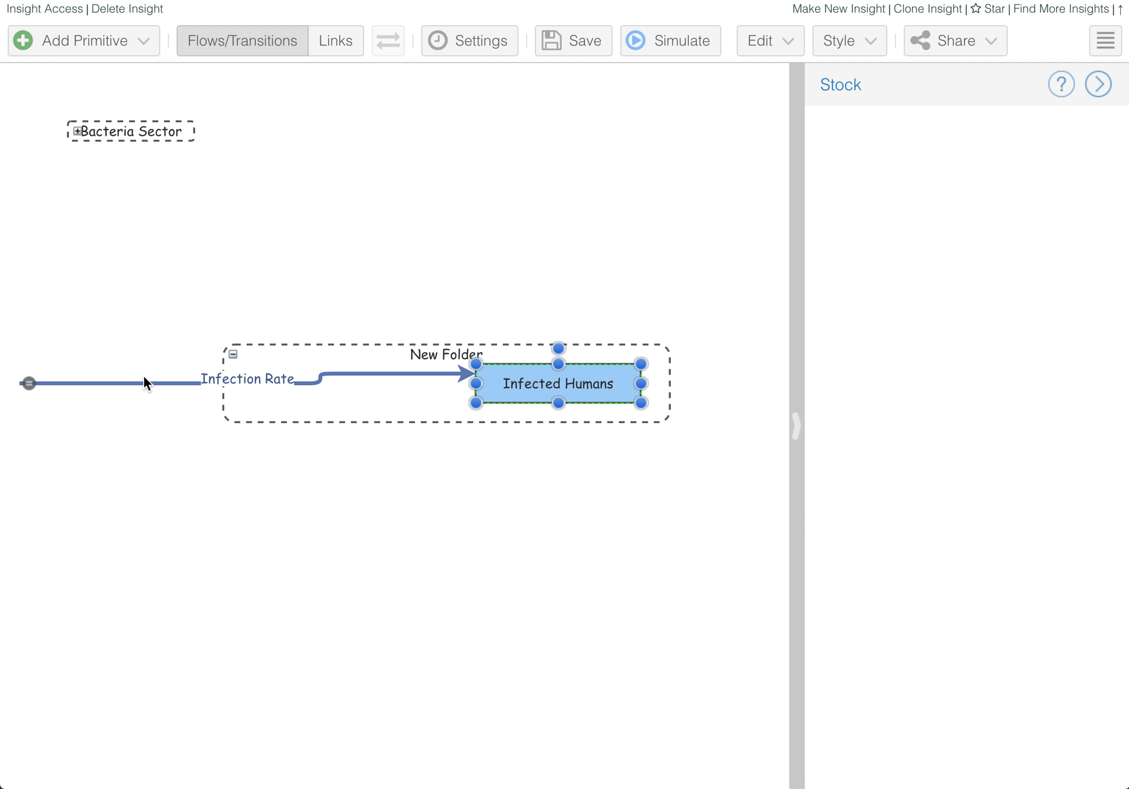
left_click(43, 383)
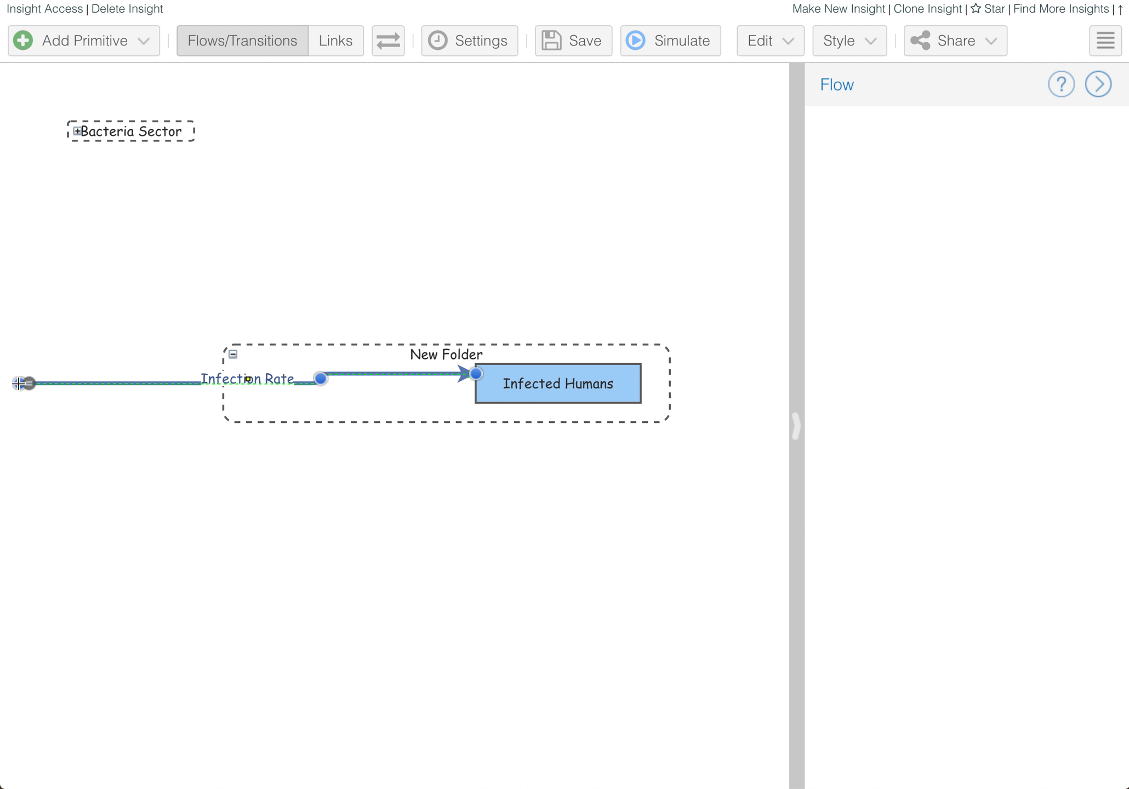
left_click_drag(19, 383, 243, 383)
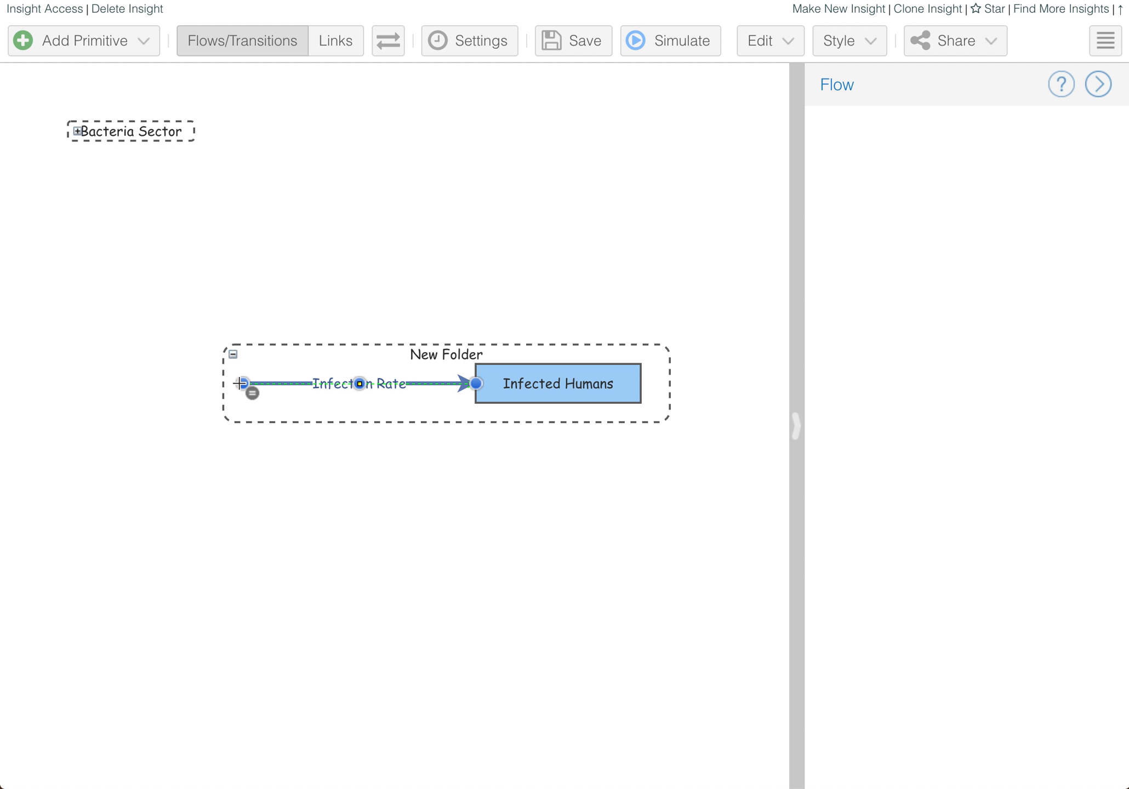
left_click(353, 300)
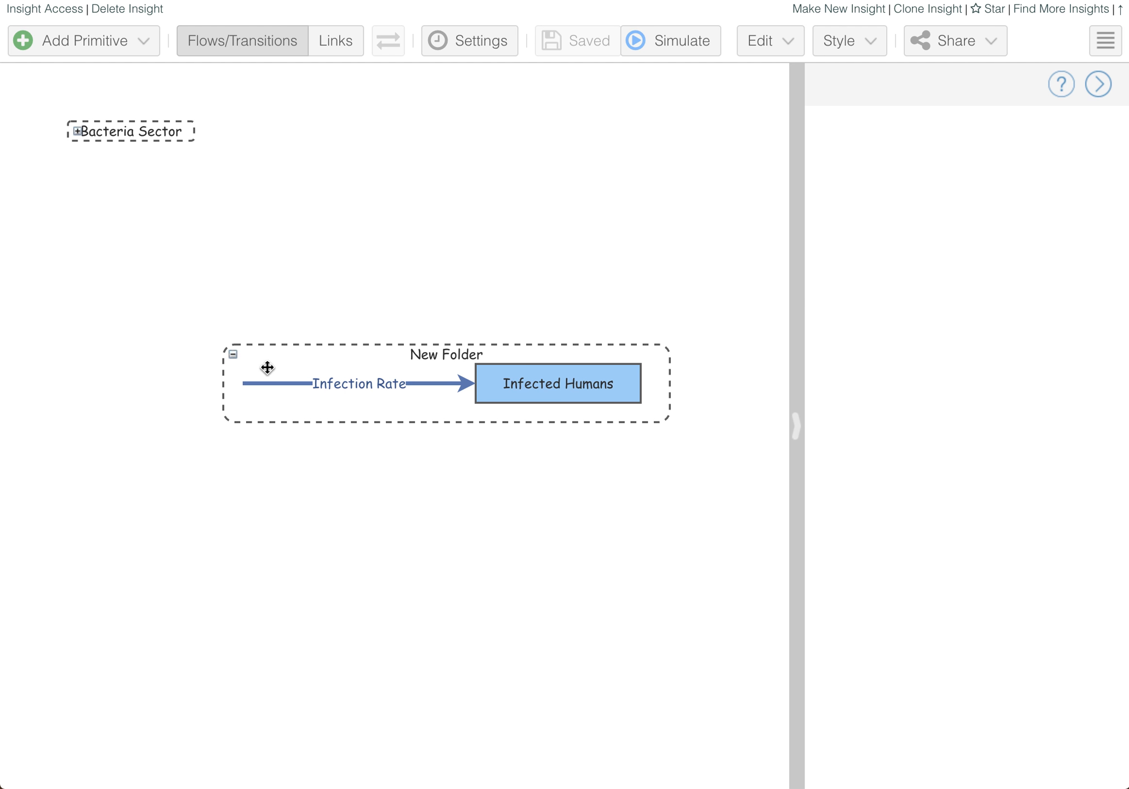
- Extend the folder's bottom edge and move the flow and stock down into its lower part
left_click(239, 357)
left_click(233, 355)
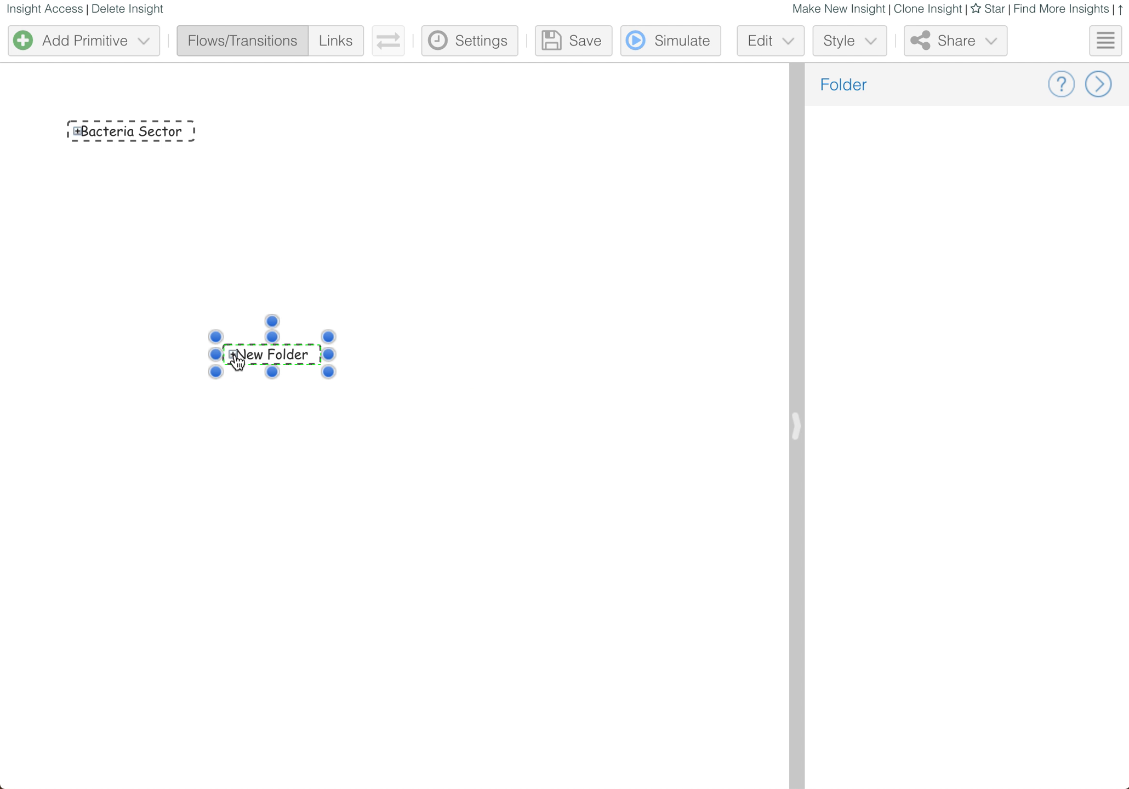
left_click(229, 355)
left_click_drag(446, 421, 446, 530)
left_click(525, 393)
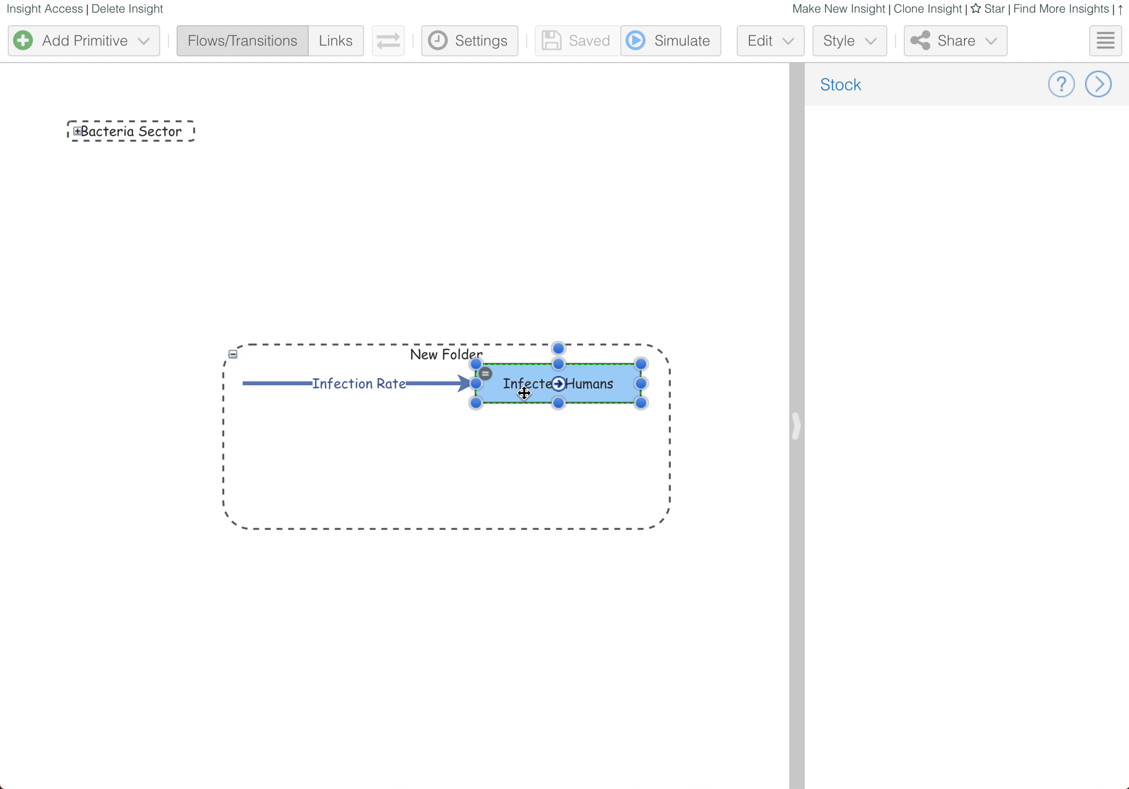
left_click(422, 385)
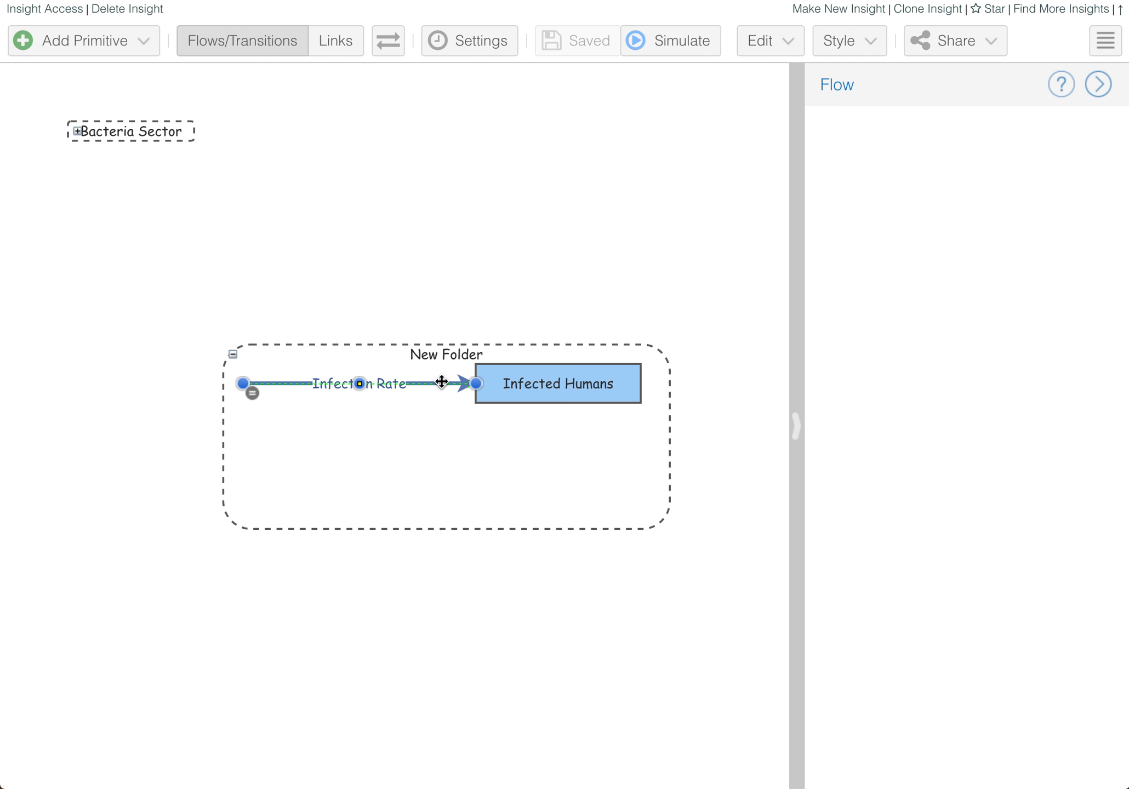
left_click(515, 383)
left_click(414, 383, "shift")
left_click_drag(512, 387, 517, 493)
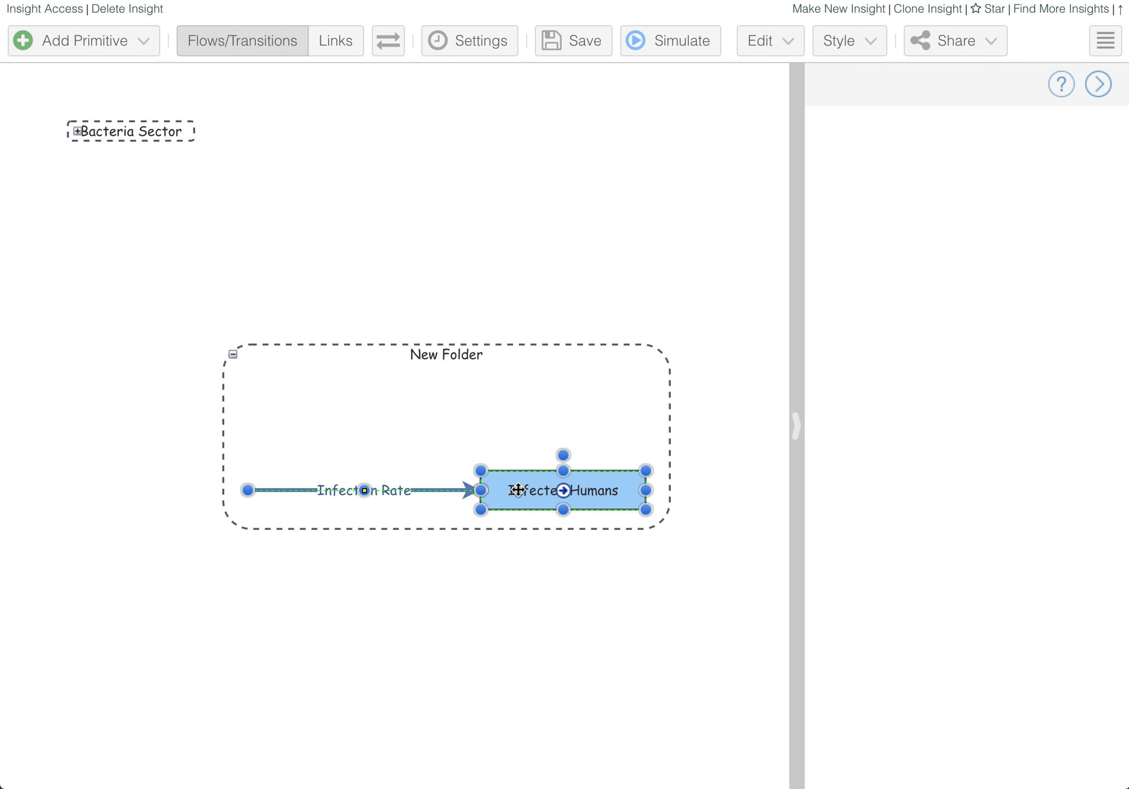
- Rename the folder 'Humans', collapse it, and place it beside Bacteria Sector
double_click(462, 352)
type("Humans")
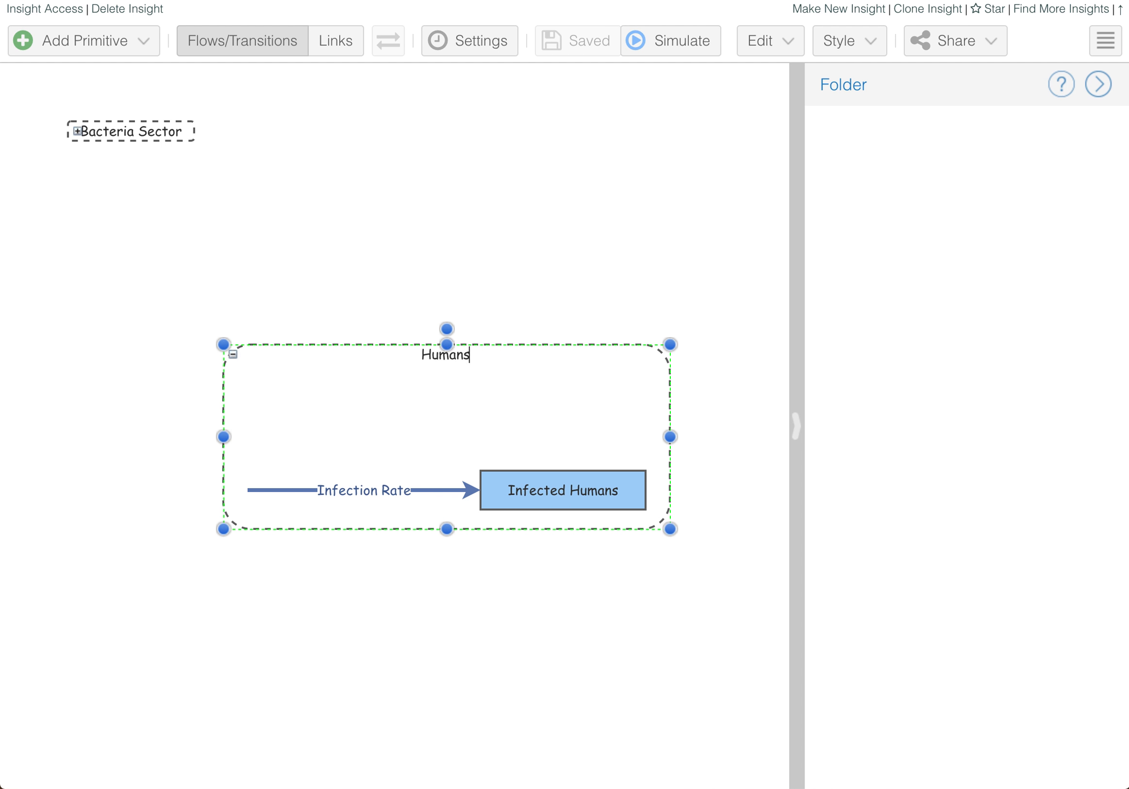
left_click(554, 245)
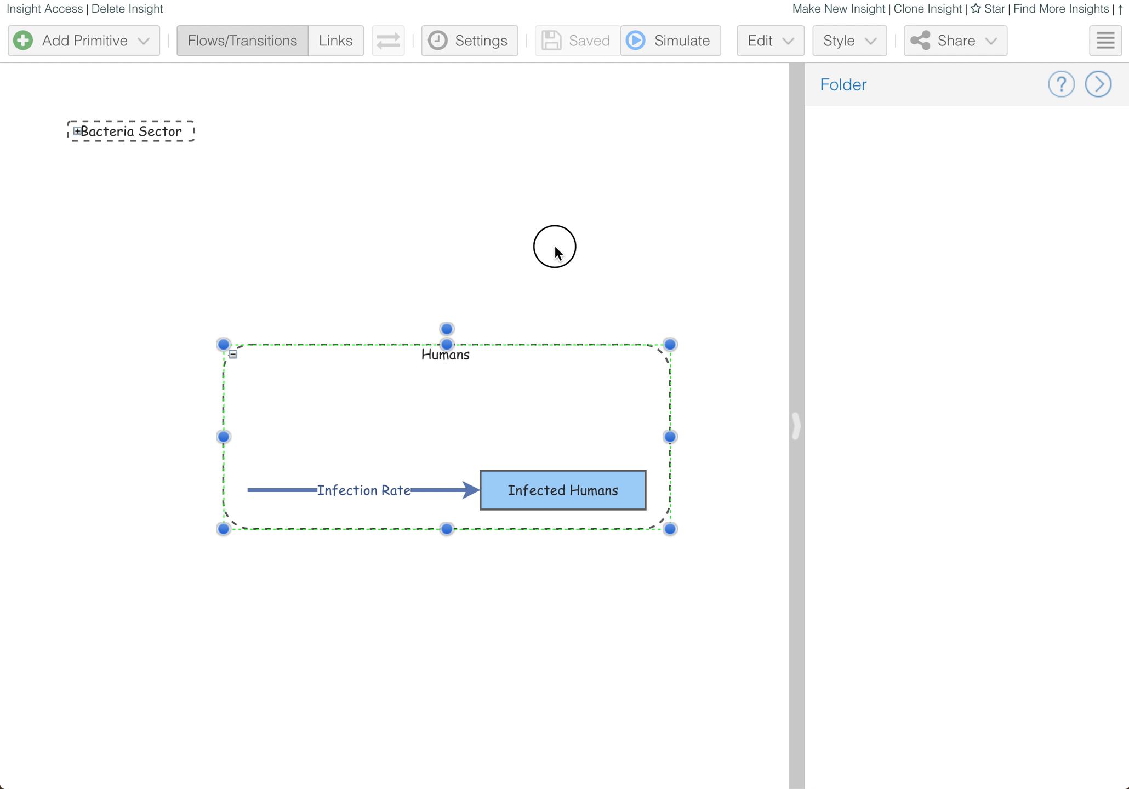
left_click(232, 354)
left_click_drag(307, 350, 449, 131)
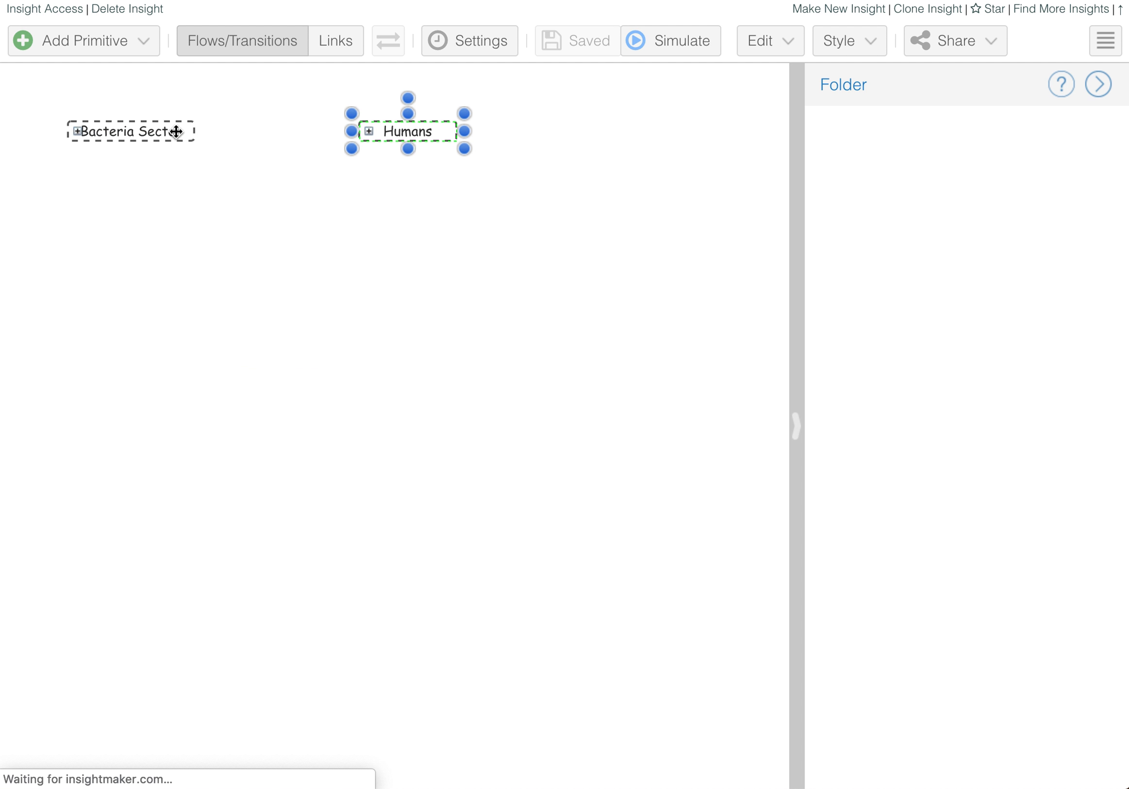
- Change the folder name to 'Human Sector' and widen it to fit the name
double_click(414, 131)
type("Humans")
key("BackSpace")
type("Sector")
key("Return")
left_click_drag(473, 131, 544, 131)
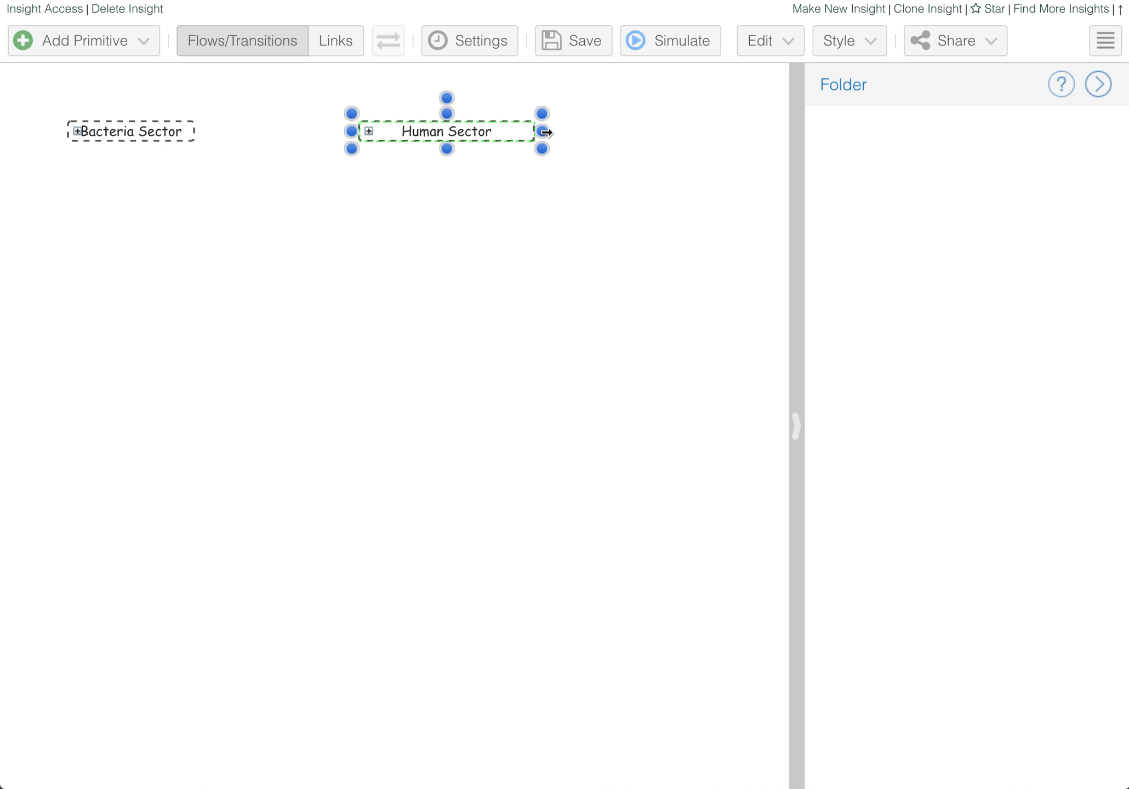
- Expand Bacteria Sector and Human Sector, positioning Human Sector below Bacteria Sector
left_click(382, 159)
left_click(77, 131)
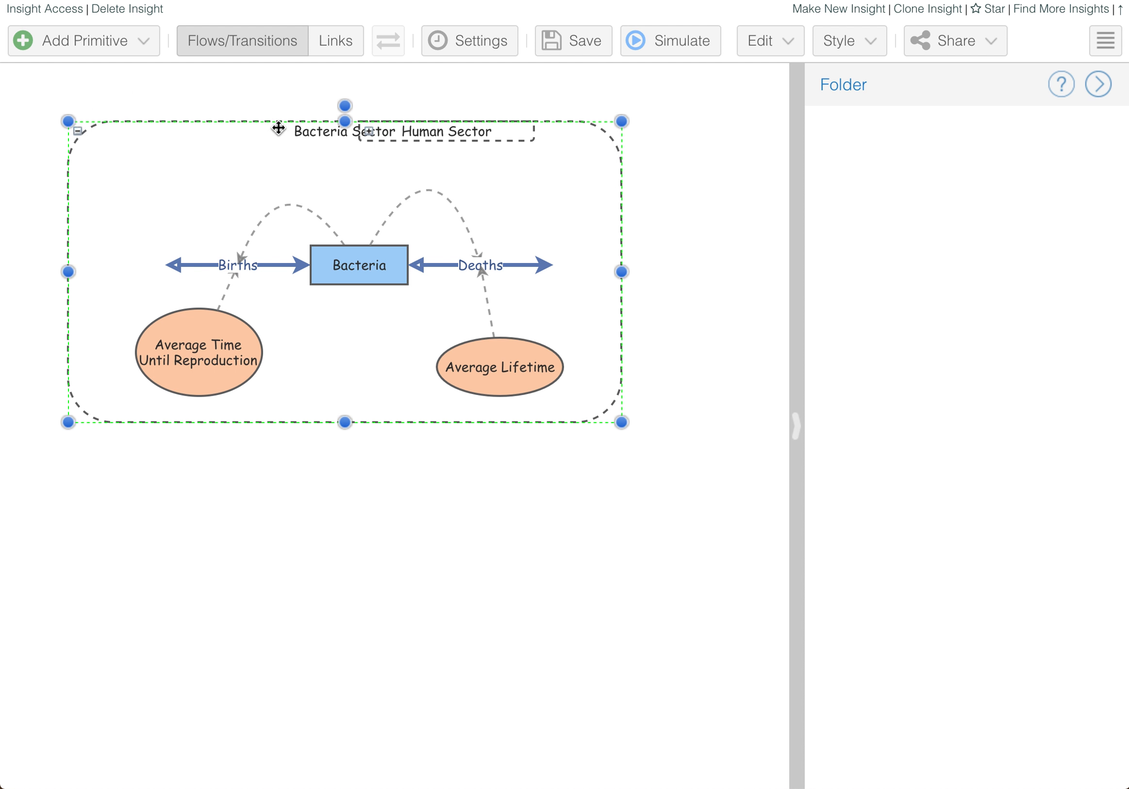
left_click(78, 132)
left_click_drag(407, 121, 416, 397)
left_click(380, 406)
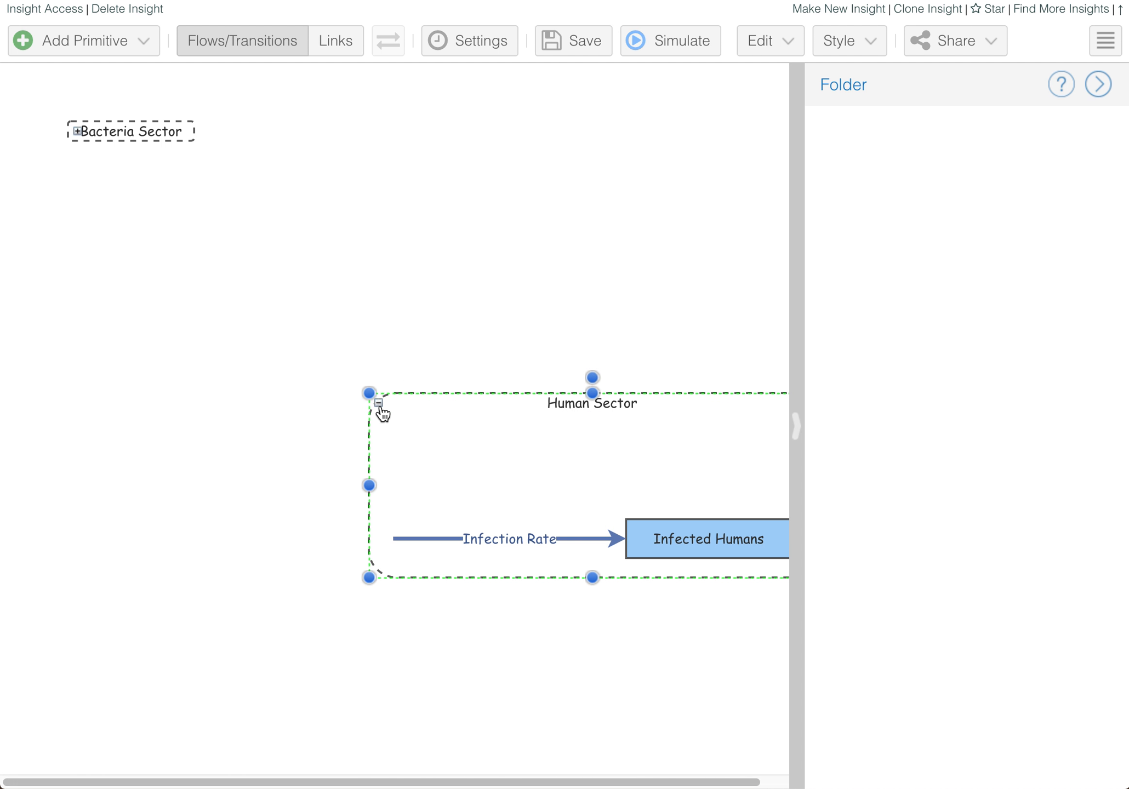
left_click_drag(591, 394, 504, 428)
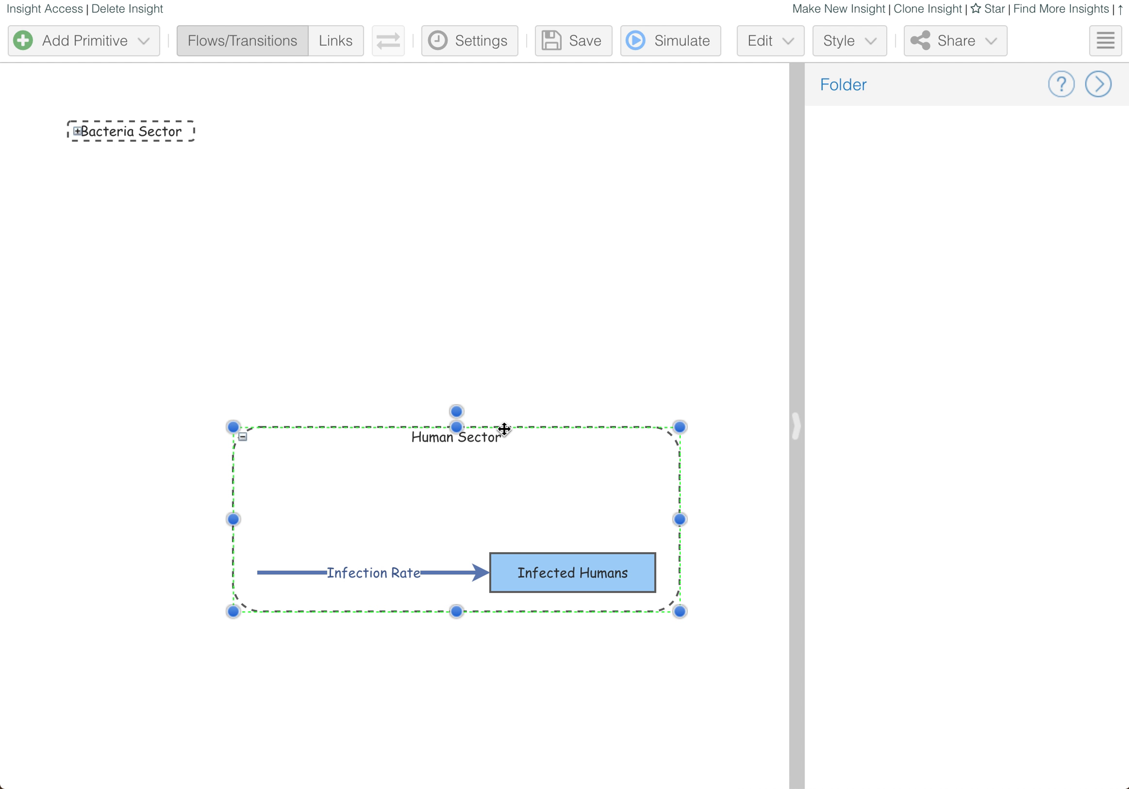
left_click(77, 131)
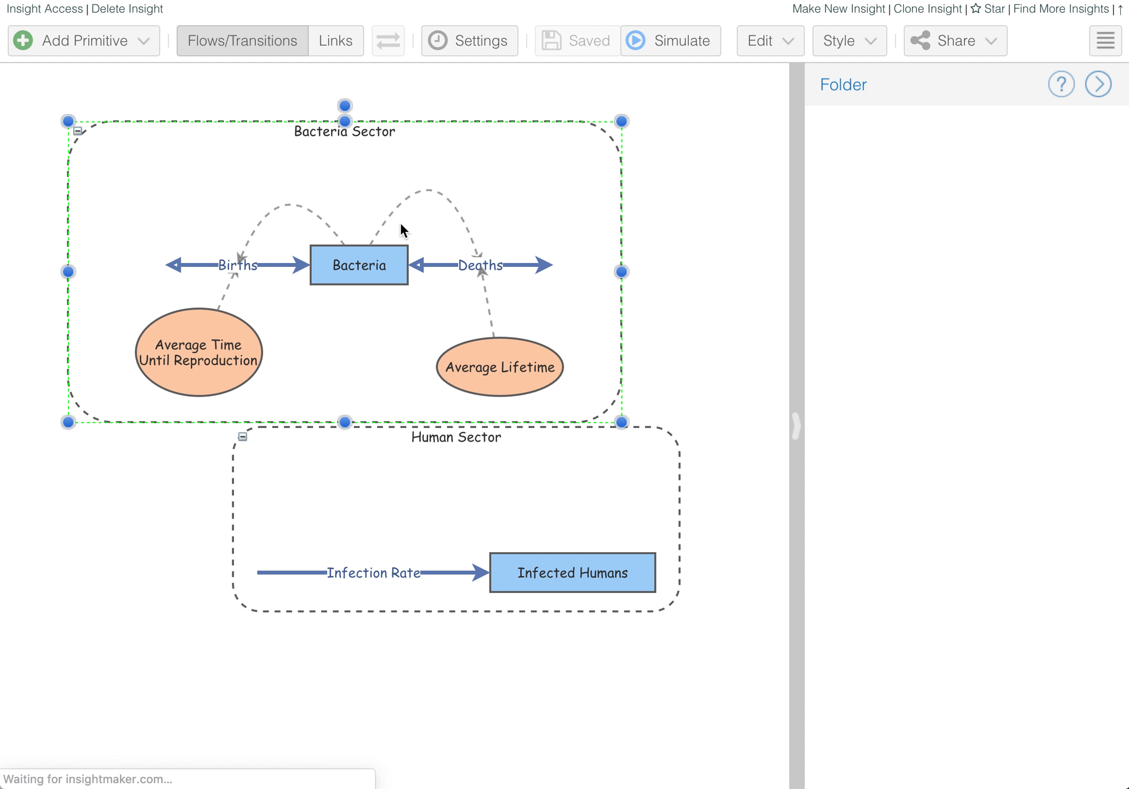
left_click_drag(671, 436, 670, 528)
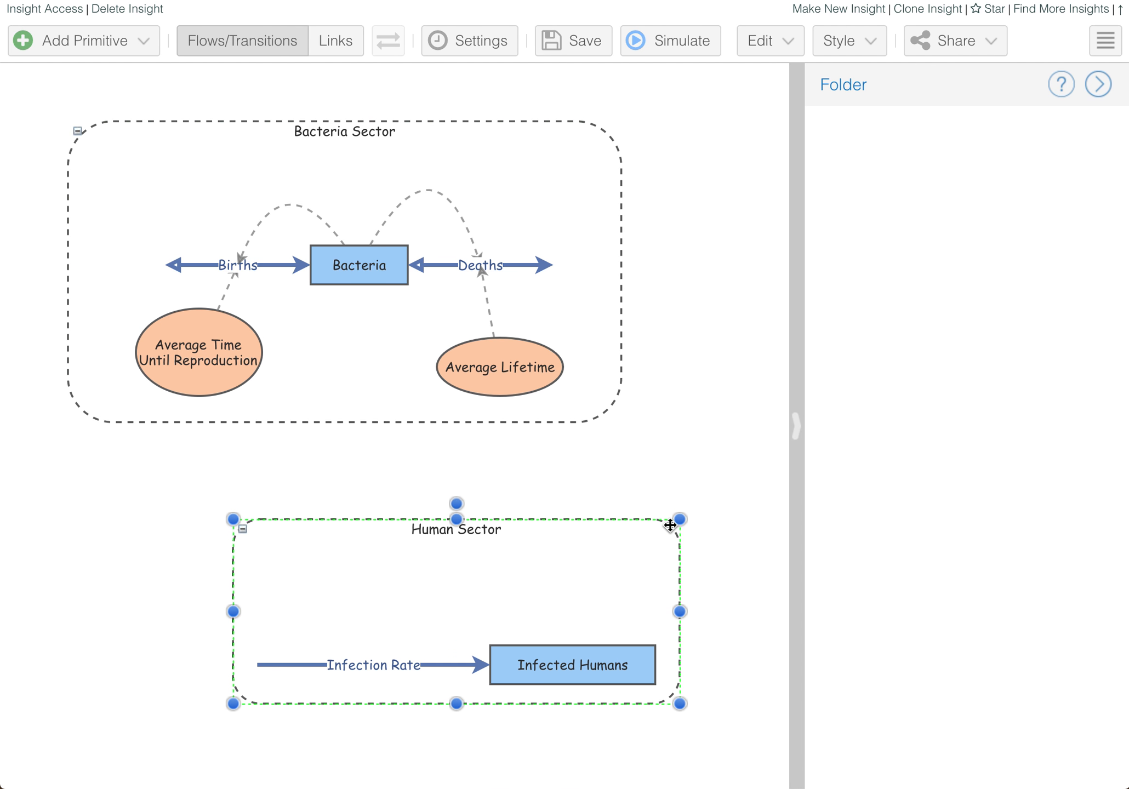
left_click(722, 418)
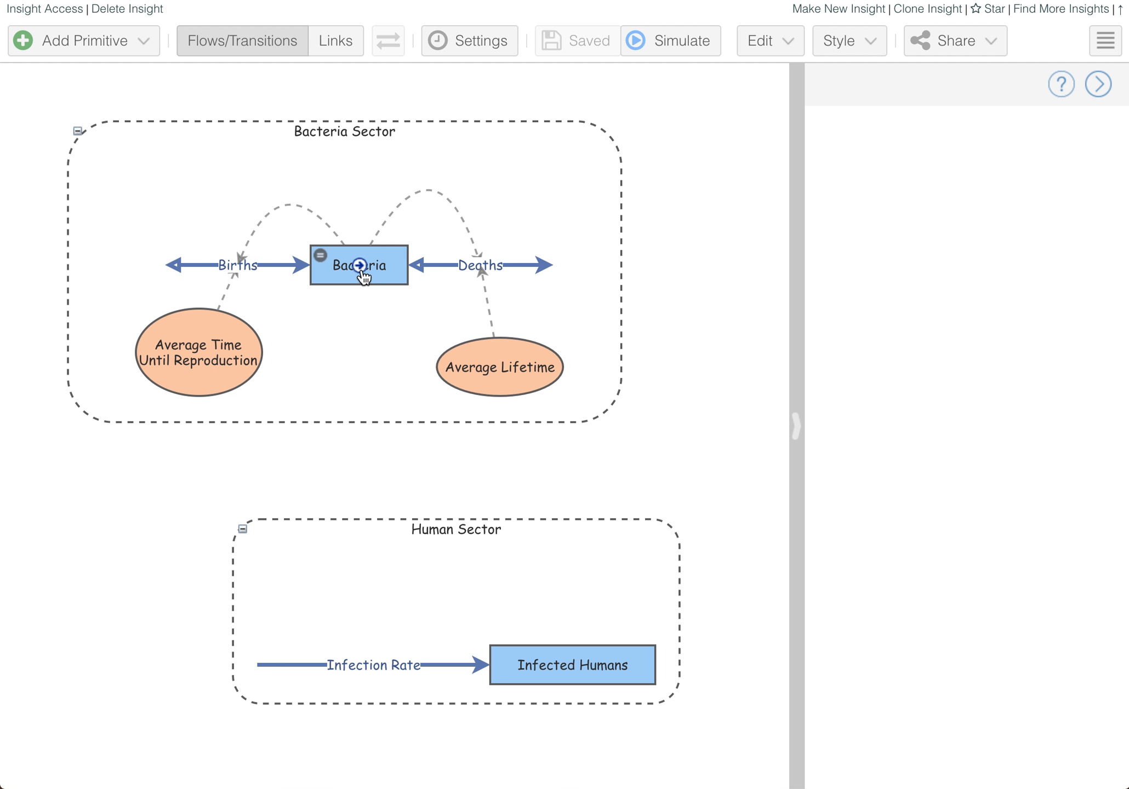